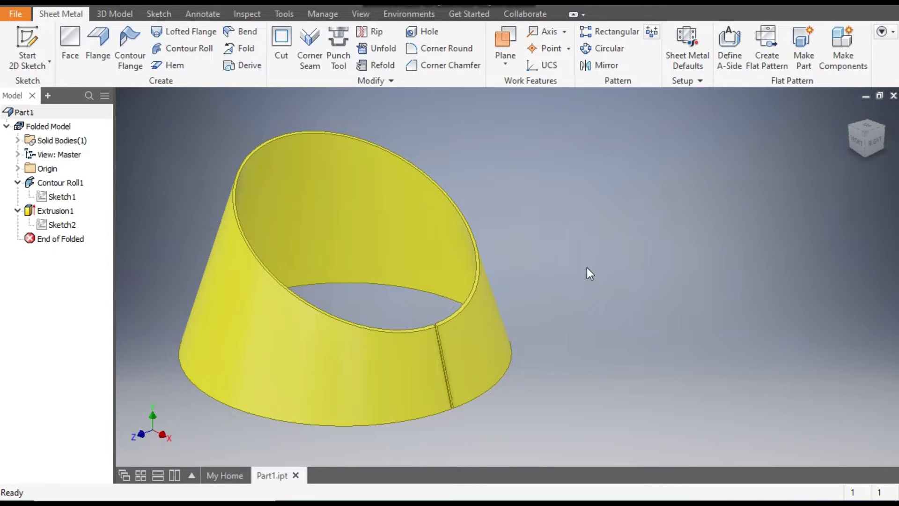
- Create a new part, Part2, from the Metric Sheet Metal (mm).ipt template
left_click(31, 4)
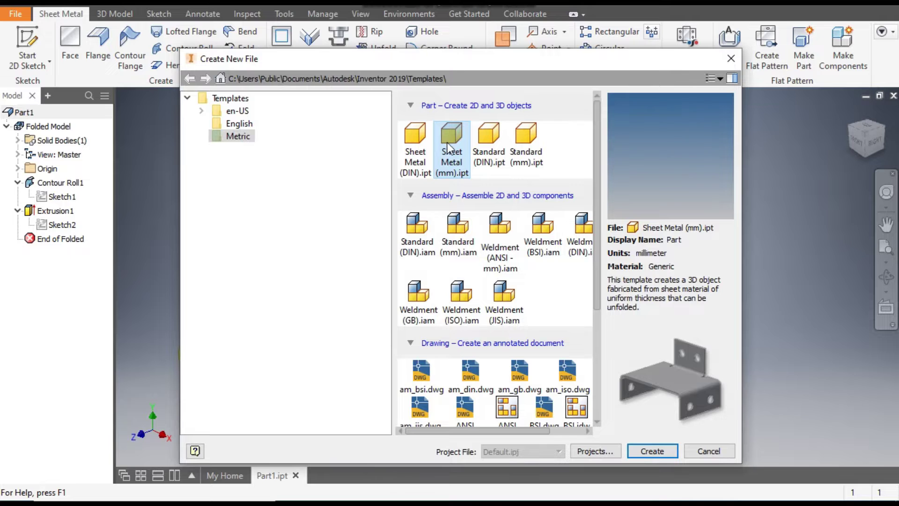
left_click(647, 453)
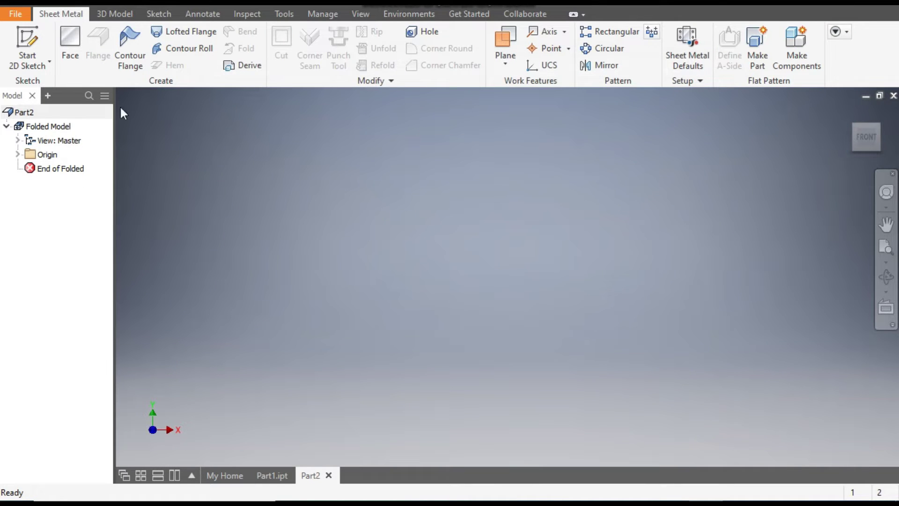
- Start Sketch1 on the XY plane
left_click(27, 45)
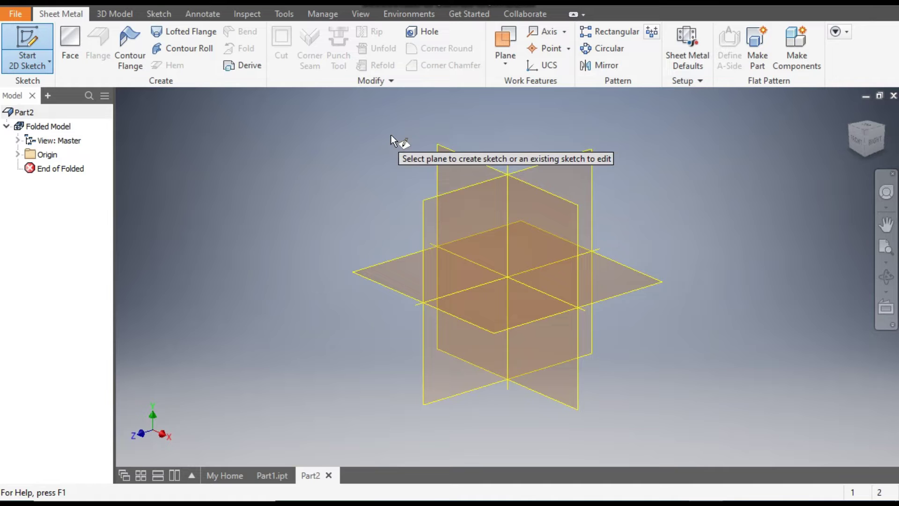
left_click(452, 159)
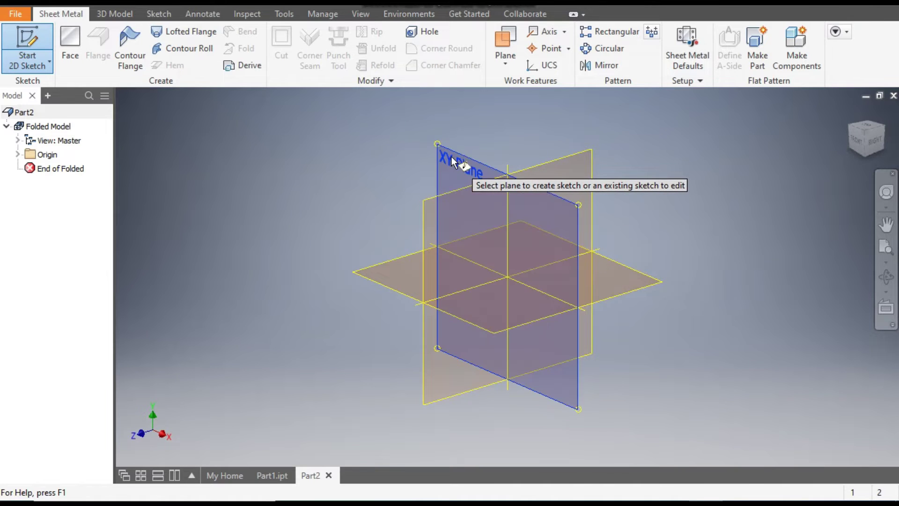
middle_click_drag(447, 279, 448, 356)
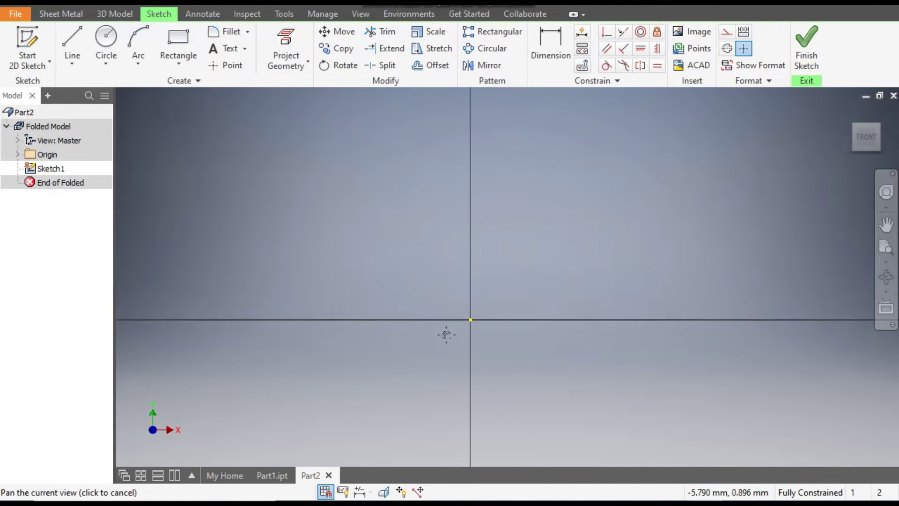
- Draw a 100 mm vertical line from the origin and a slanted line down to the horizontal axis
left_click(71, 39)
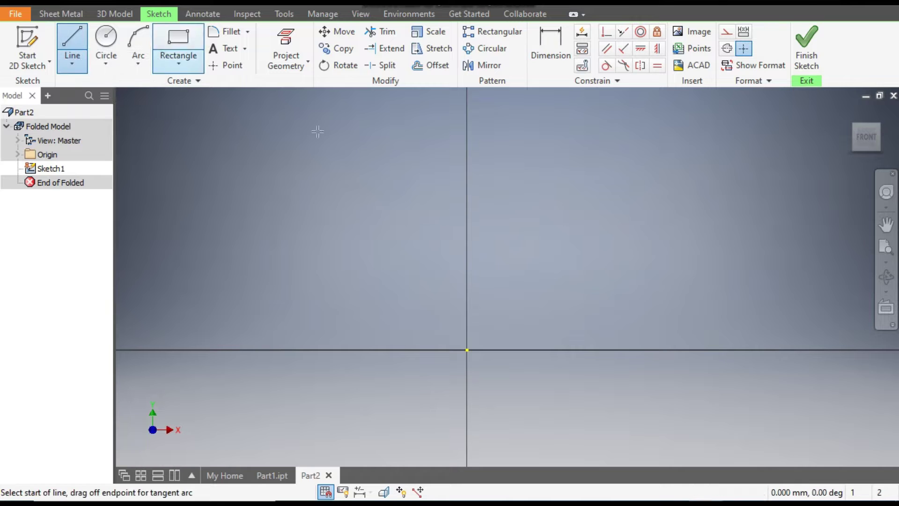
left_click(467, 350)
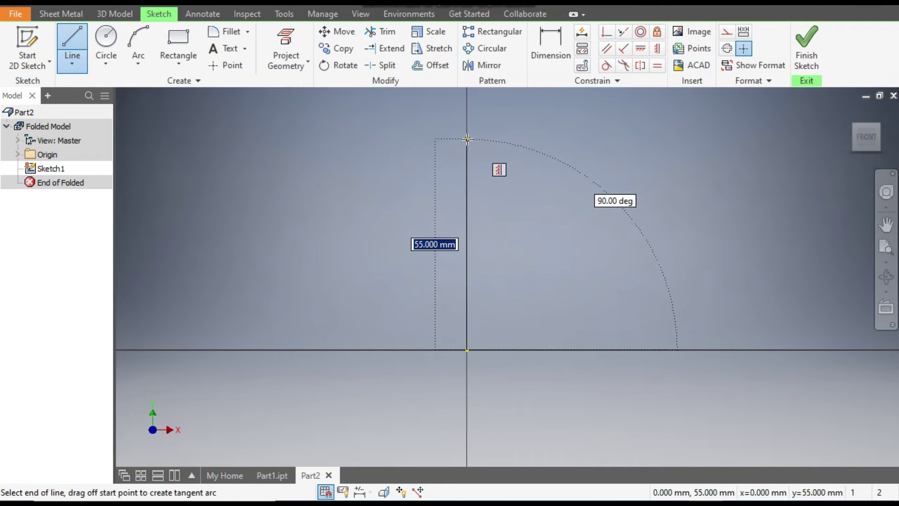
type("100")
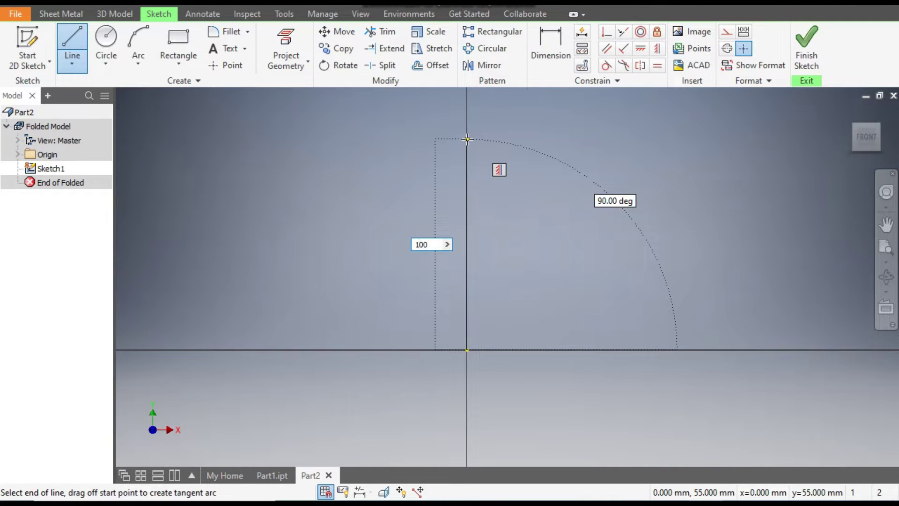
key("Return")
scroll(459, 260, "down", 5)
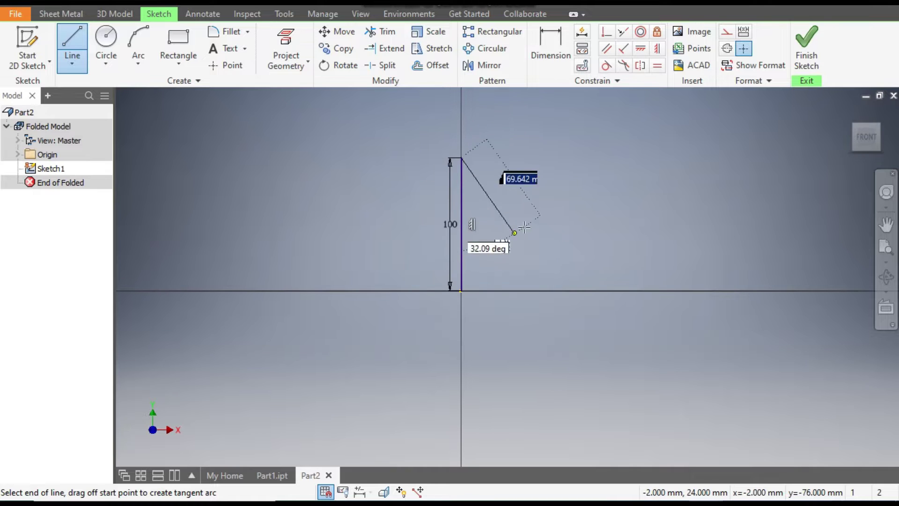
left_click(571, 291)
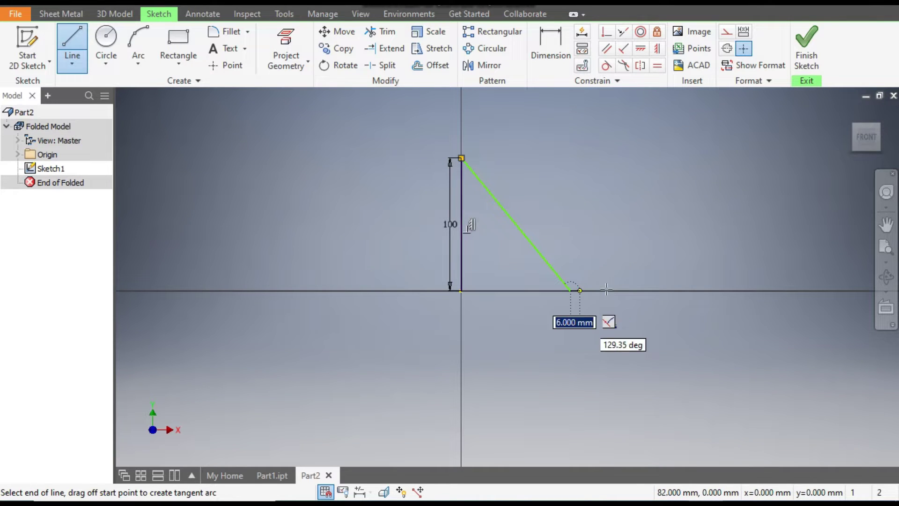
key("Escape")
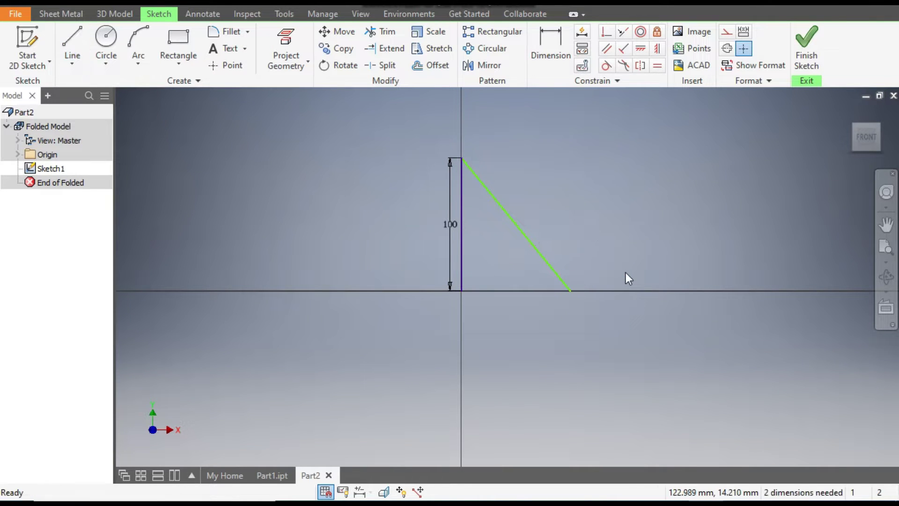
- Dimension the slanted line's foot 30 mm horizontally from the vertical line
left_click(549, 49)
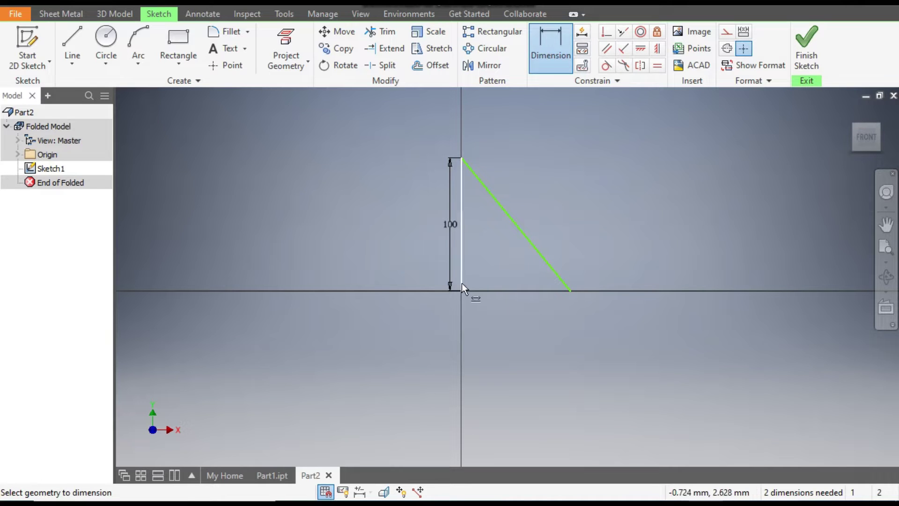
left_click(463, 270)
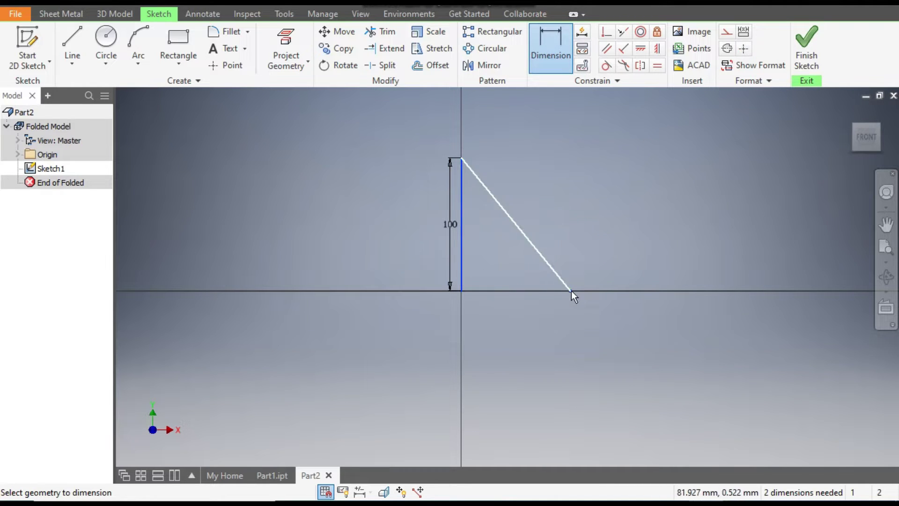
left_click(572, 291)
left_click(541, 330)
type("30")
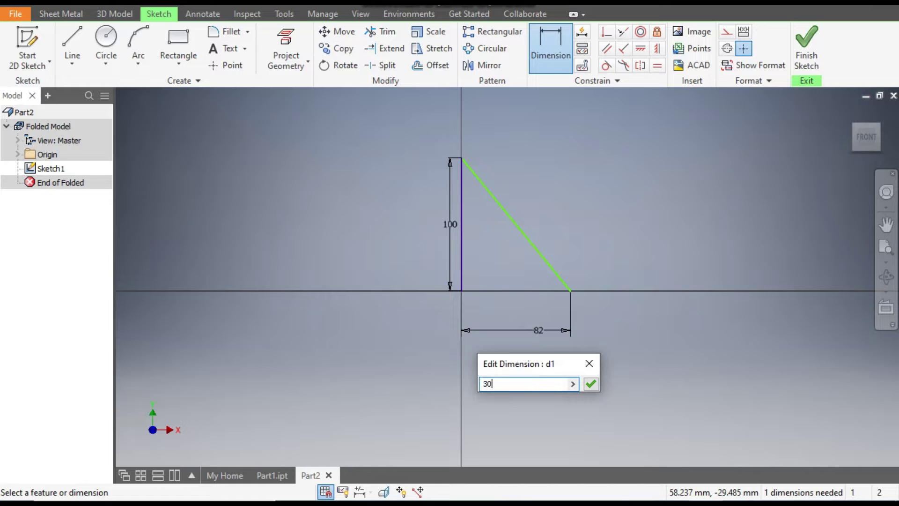
key("Return")
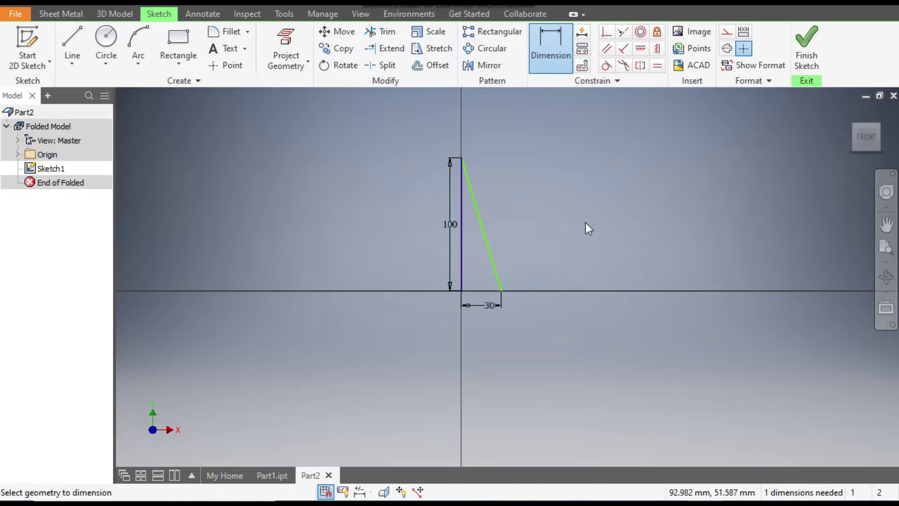
- Constrain the slanted line's foot horizontally with the origin, fully constraining the sketch
left_click(639, 51)
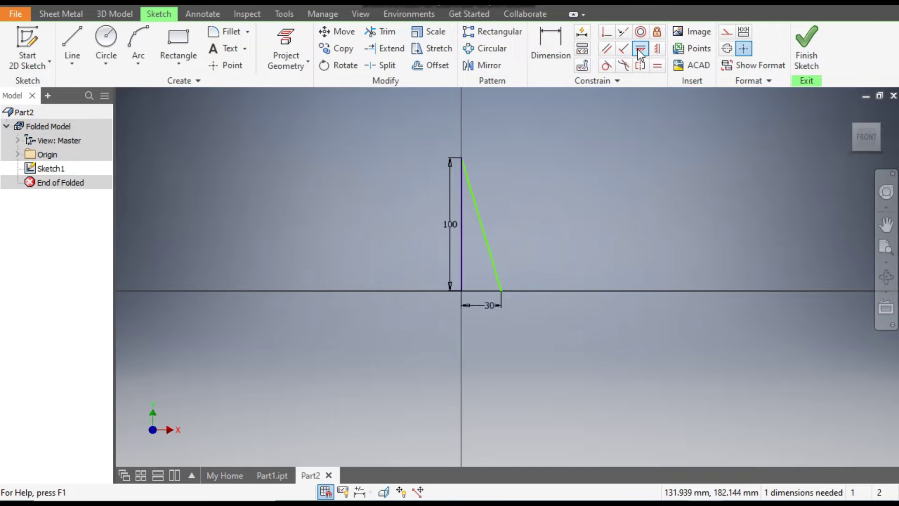
left_click(505, 294)
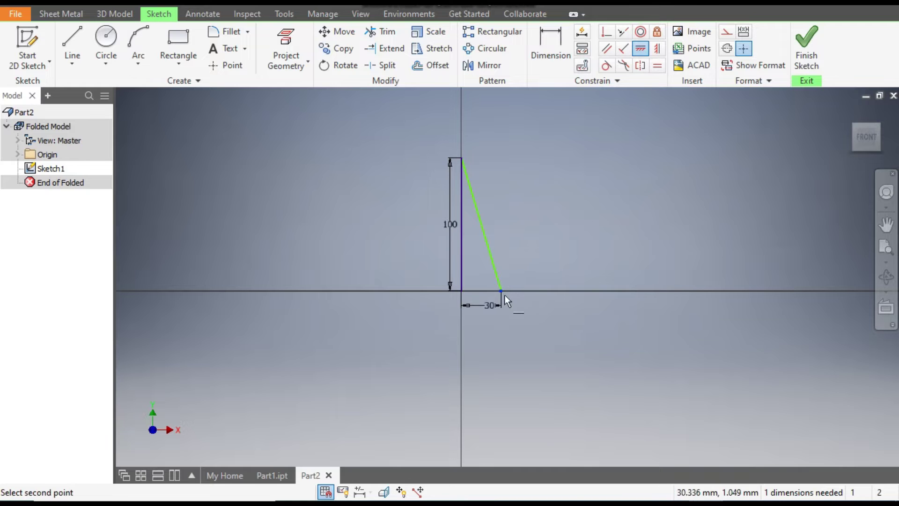
left_click(463, 291)
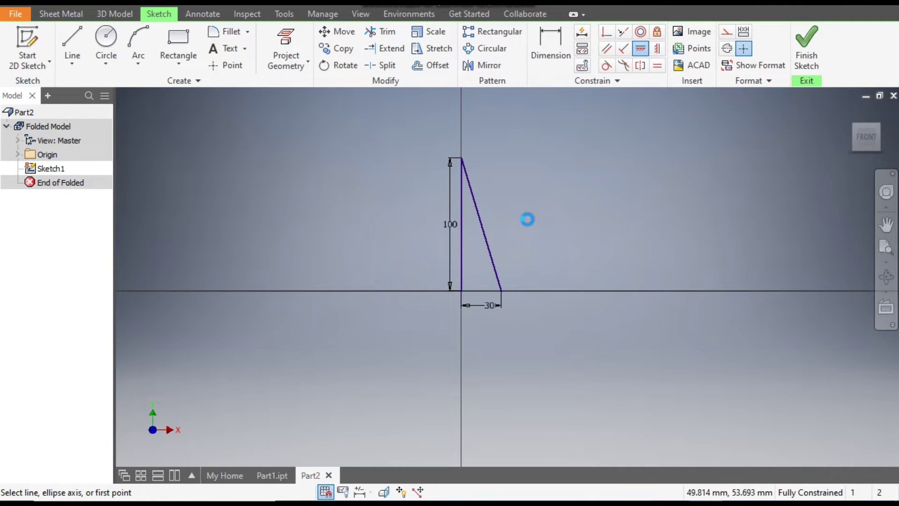
key("Escape")
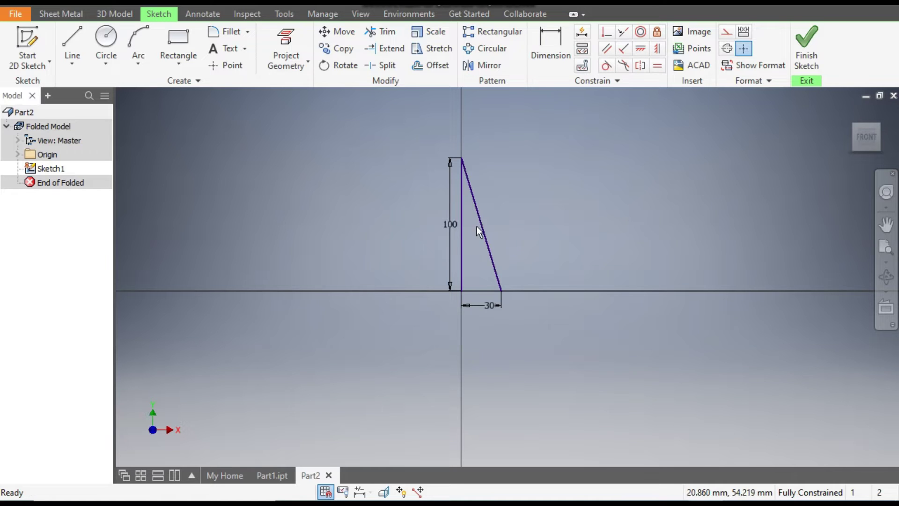
scroll(473, 227, "up", 3)
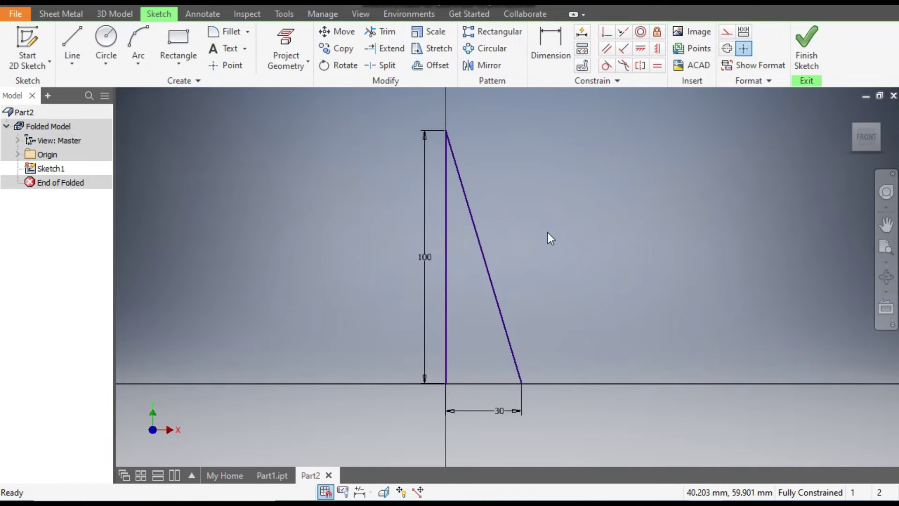
- Convert both lines of the triangle sketch to construction geometry
left_click_drag(623, 164, 287, 251)
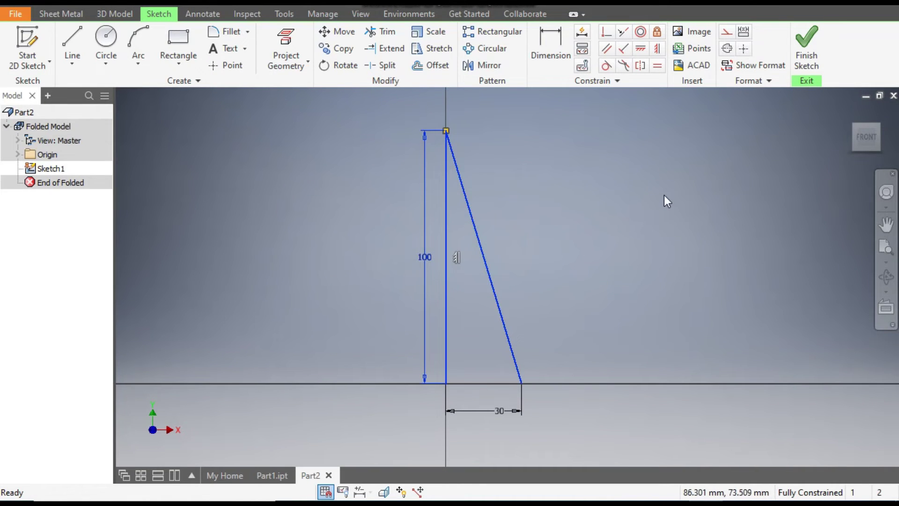
left_click(727, 33)
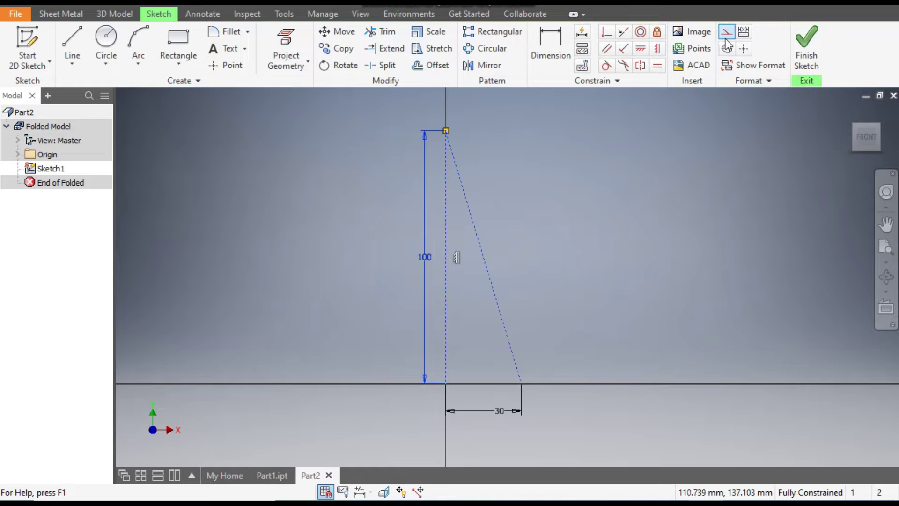
left_click(605, 203)
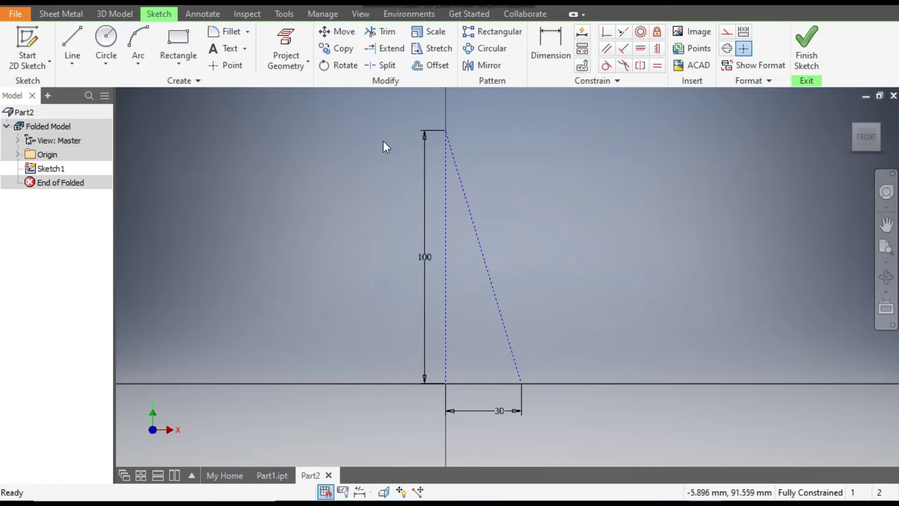
- Draw a 60 mm solid line along the slant from the slanted line's bottom end
left_click(72, 47)
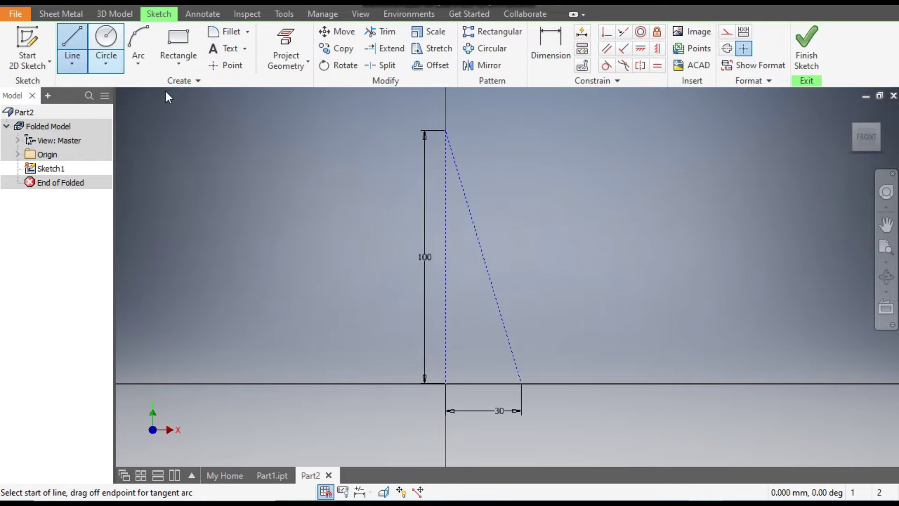
left_click(521, 383)
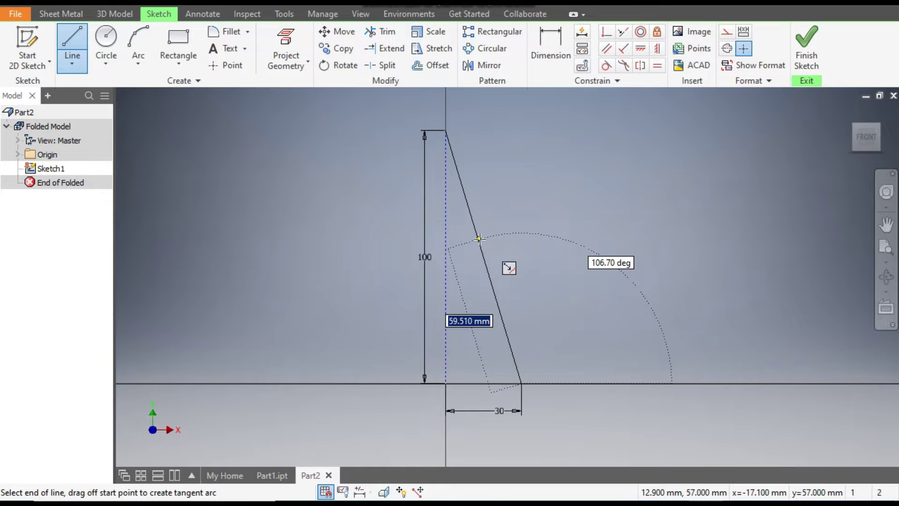
type("60")
key("Return")
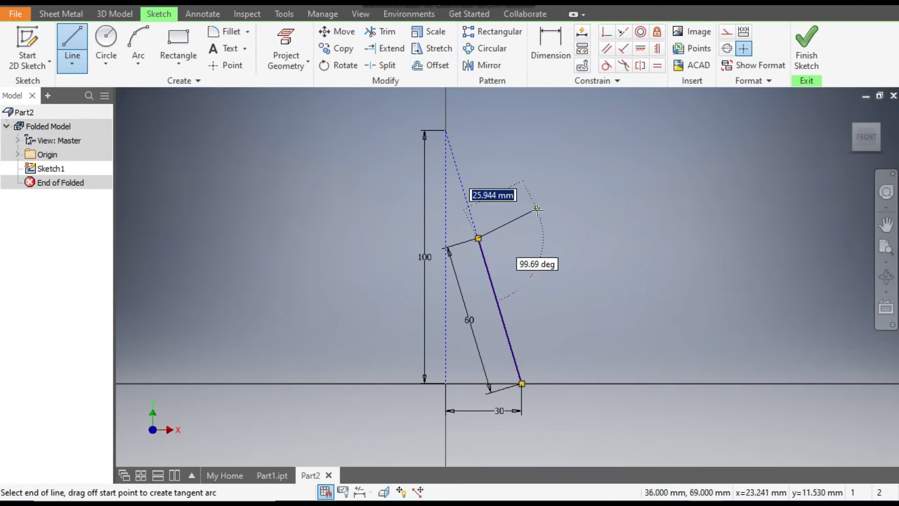
key("Escape")
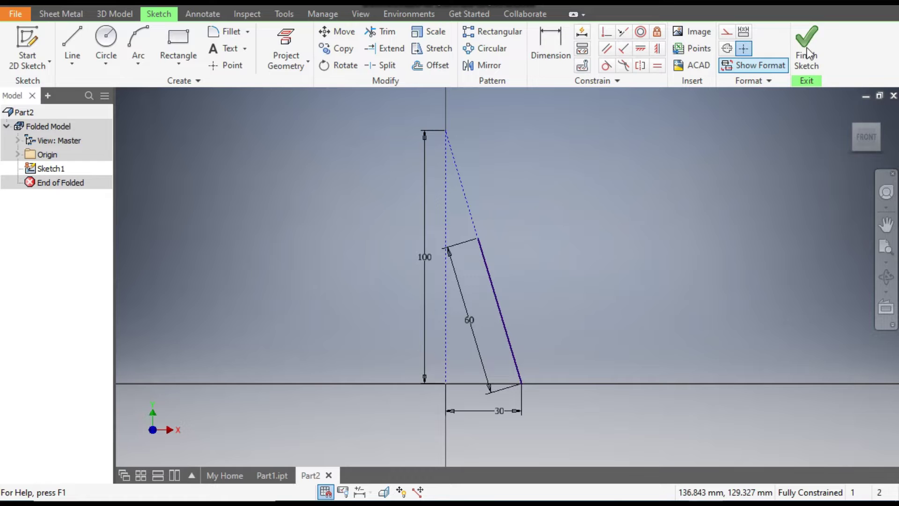
- Finish the sketch and roll the 60 mm line 359° around the dashed centre line into Contour Roll1
left_click(807, 45)
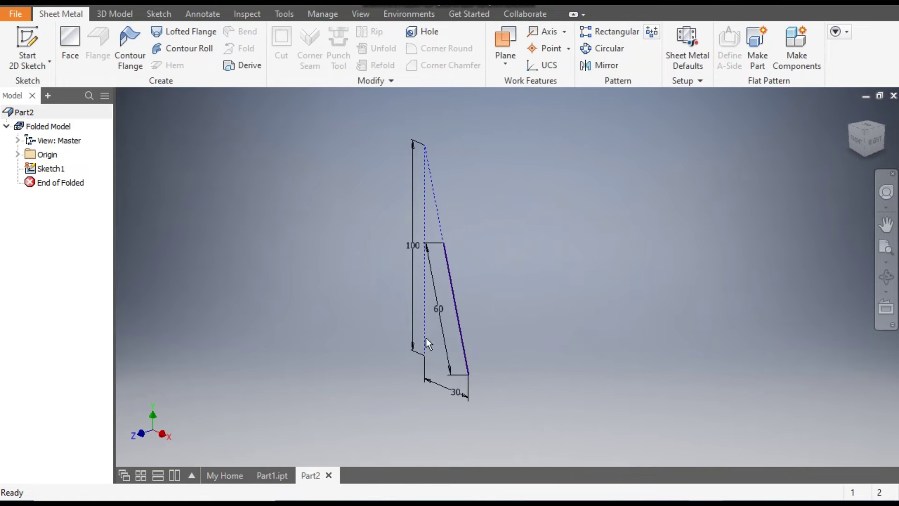
left_click(178, 50)
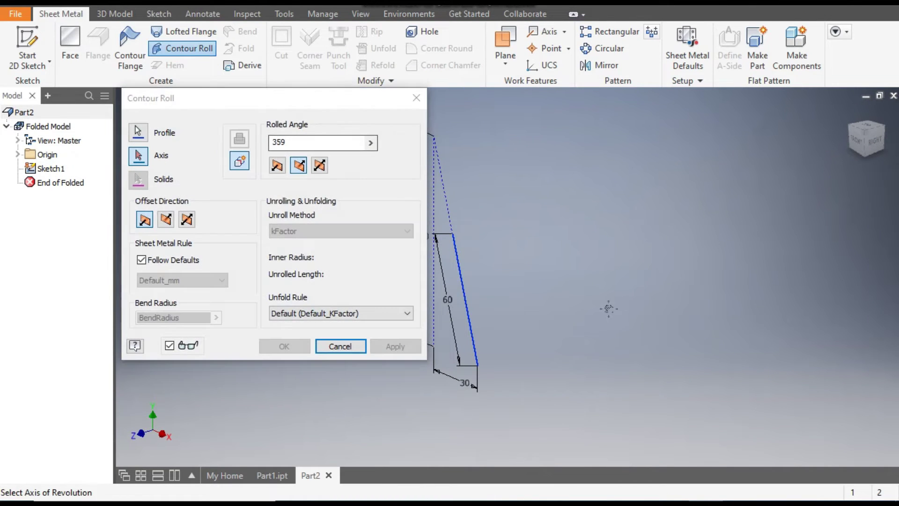
middle_click_drag(602, 313, 691, 320)
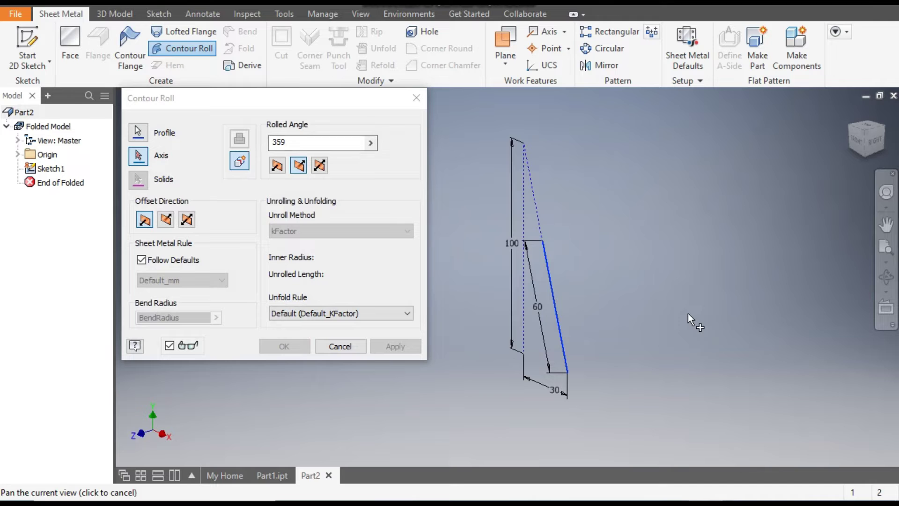
left_click(523, 208)
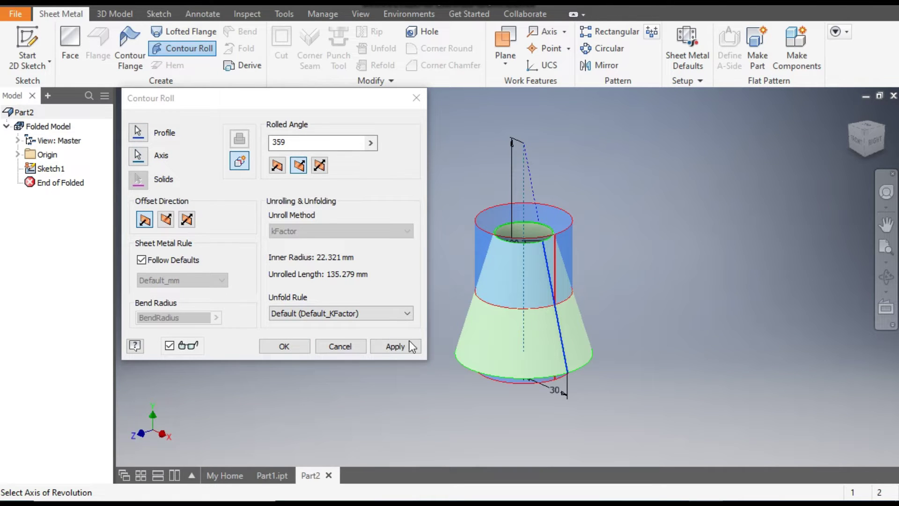
left_click(395, 345)
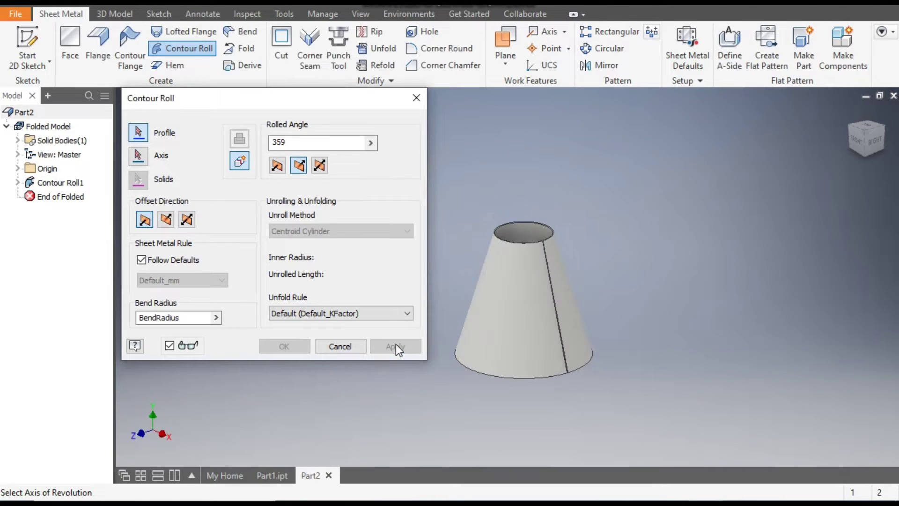
left_click(351, 346)
- Start Sketch2 on Part2's XY Plane from the Origin folder
middle_click_drag(599, 431, 546, 410)
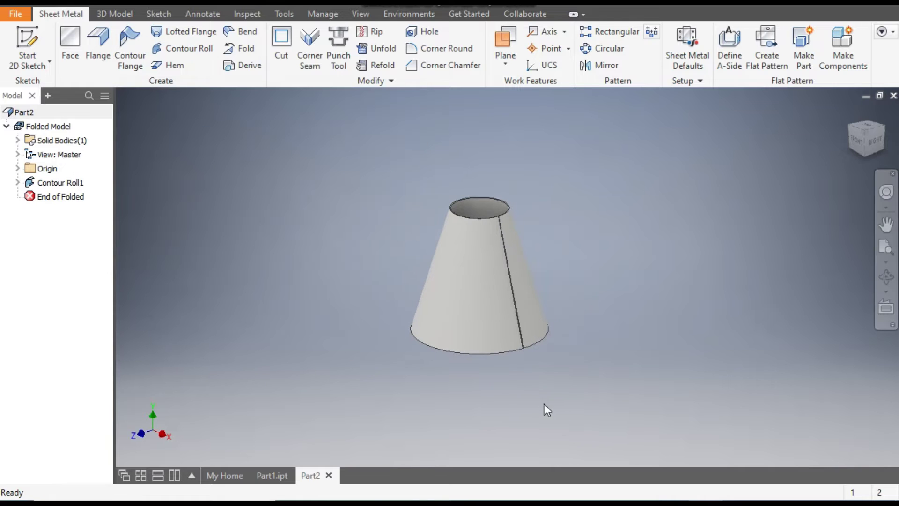
left_click(269, 474)
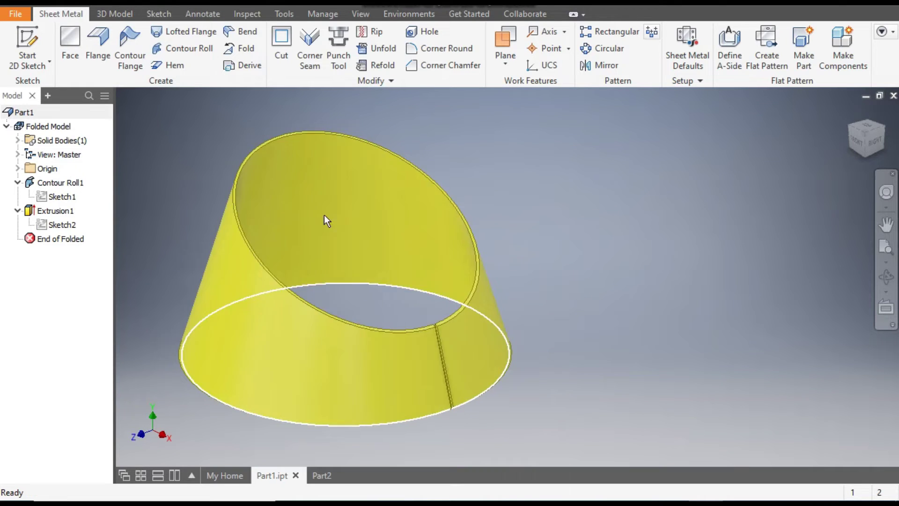
left_click(321, 475)
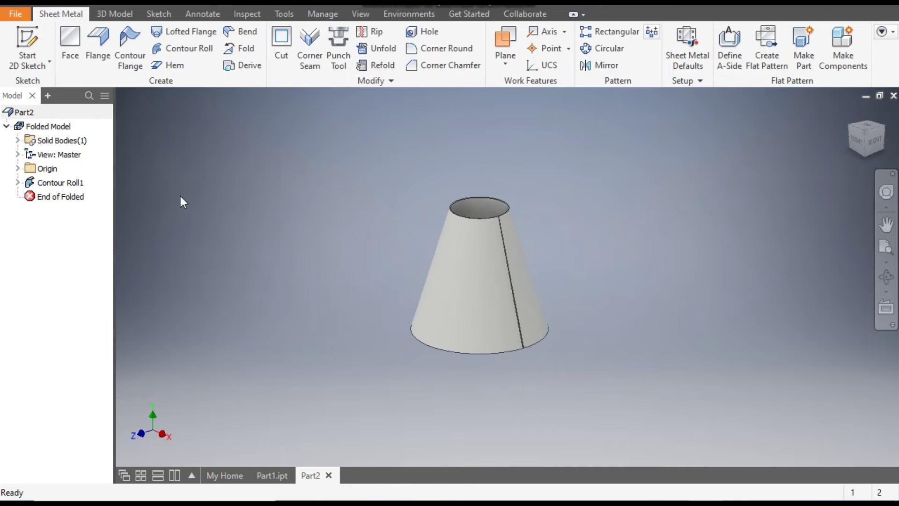
left_click(18, 170)
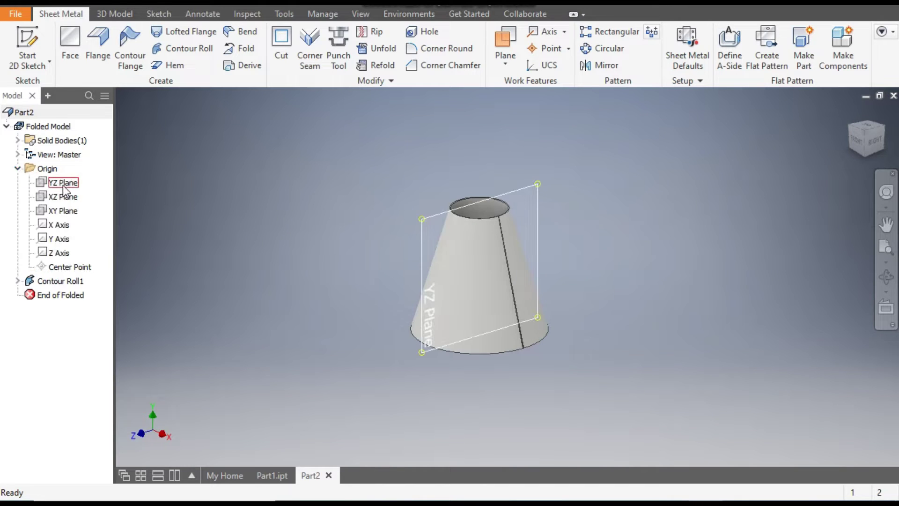
left_click(63, 213)
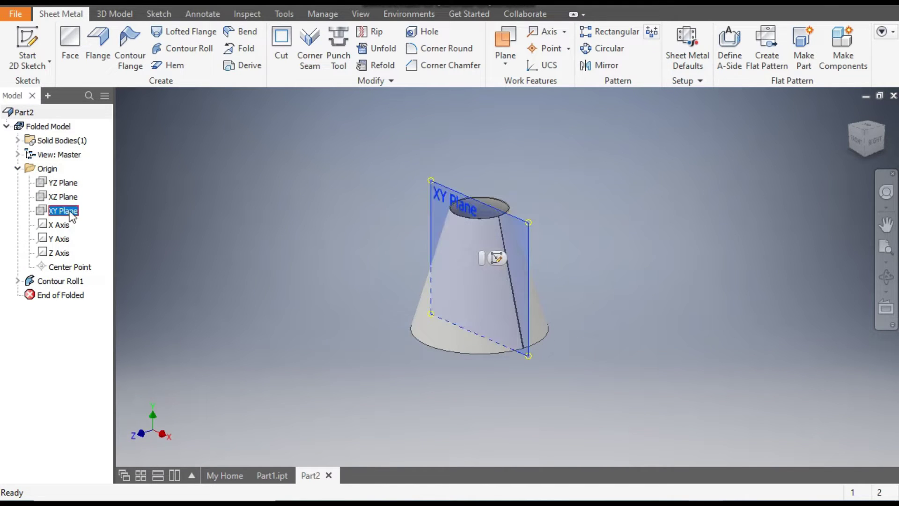
left_click(497, 257)
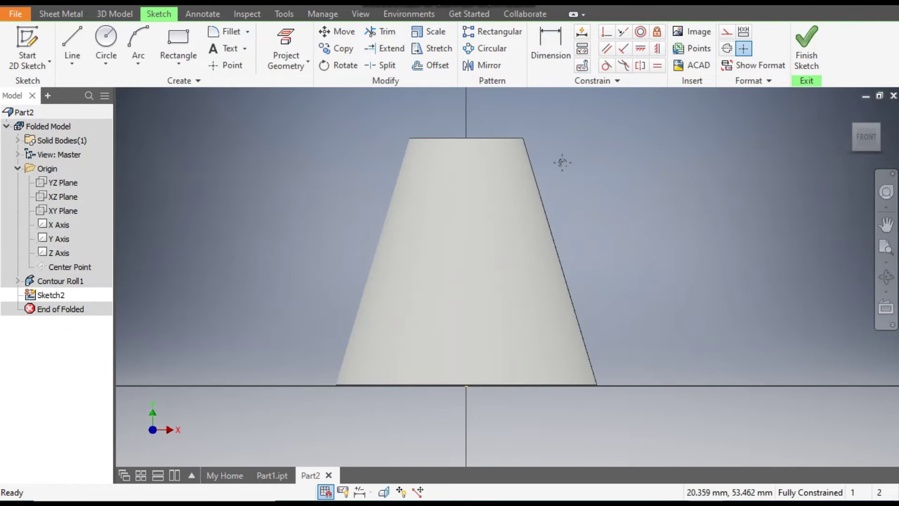
- Draw a slanted cutting line from the cone's left edge to its right edge
left_click(72, 38)
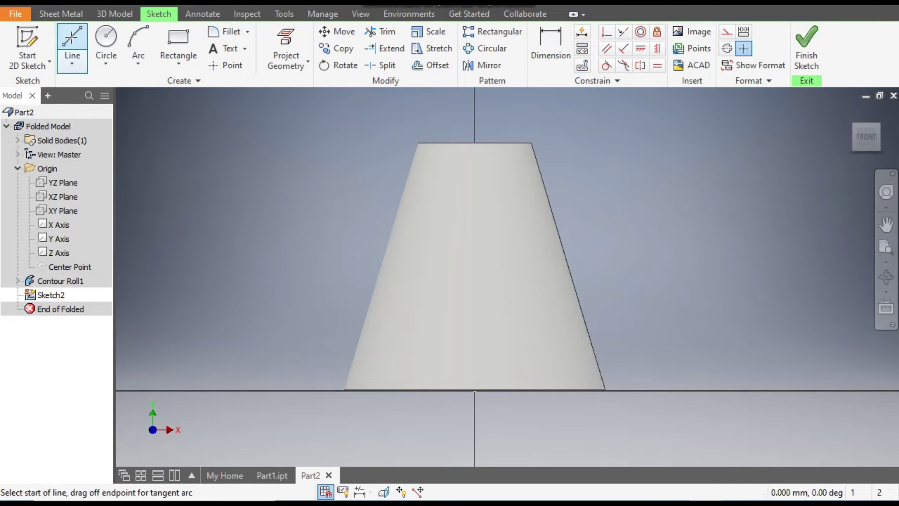
left_click(391, 231)
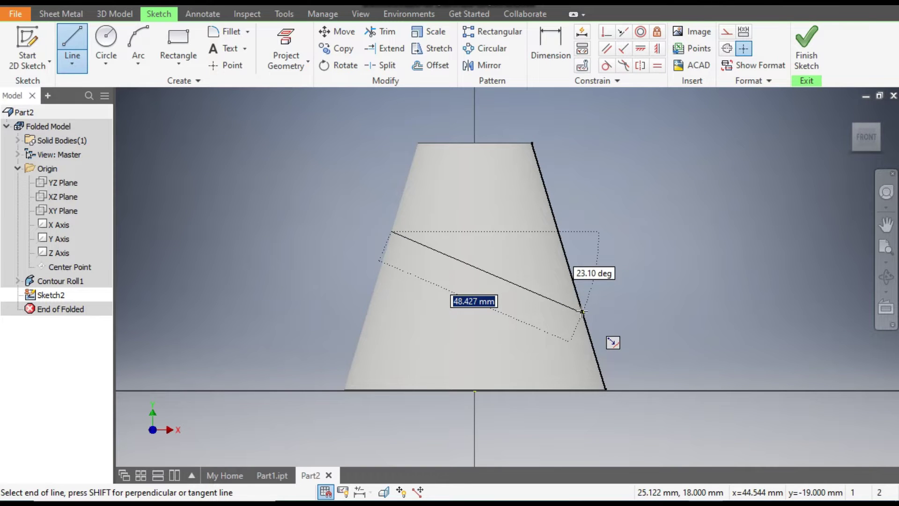
scroll(582, 311, "down", 2)
scroll(586, 312, "down", 2)
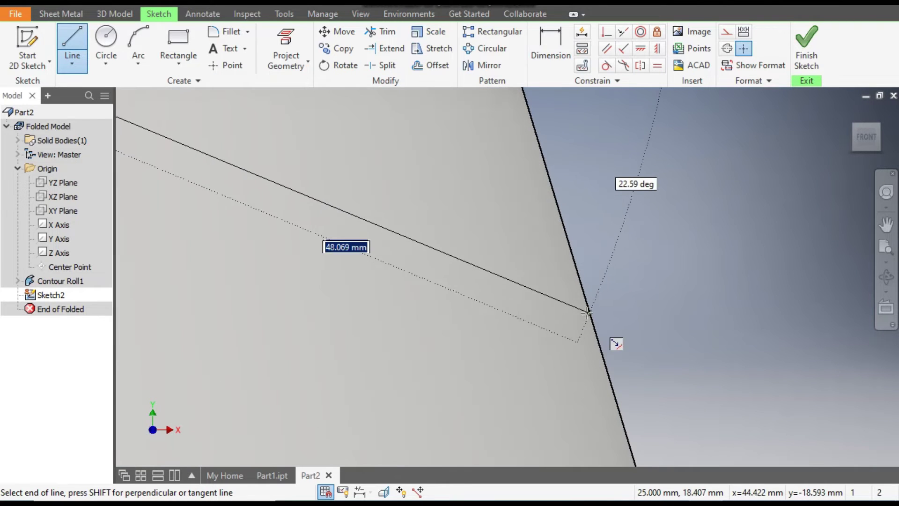
left_click(595, 327)
scroll(656, 356, "up", 4)
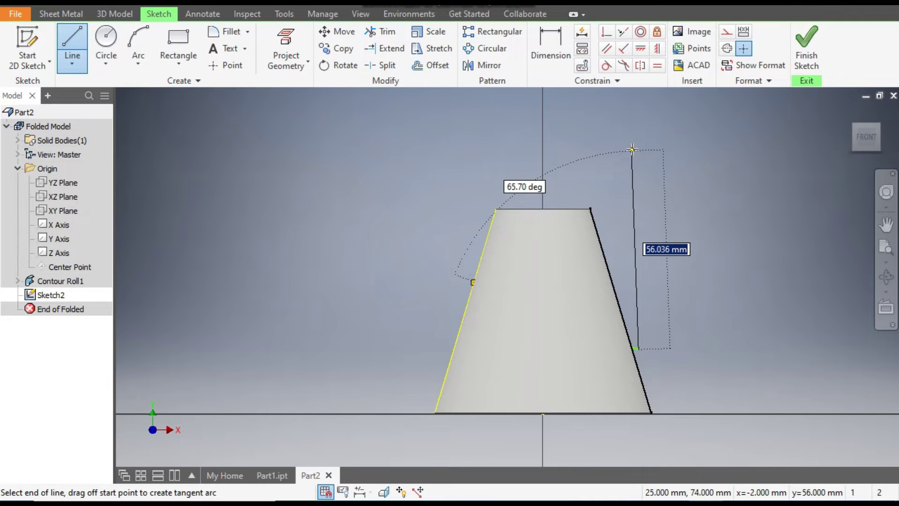
- Add vertical, horizontal and vertical lines over the cone's top, closing the profile on its left edge
key("Escape")
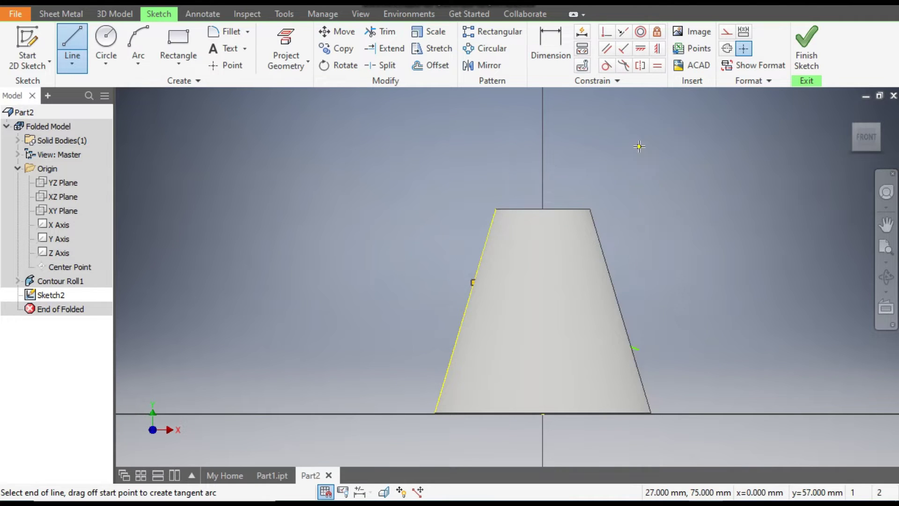
left_click(640, 147)
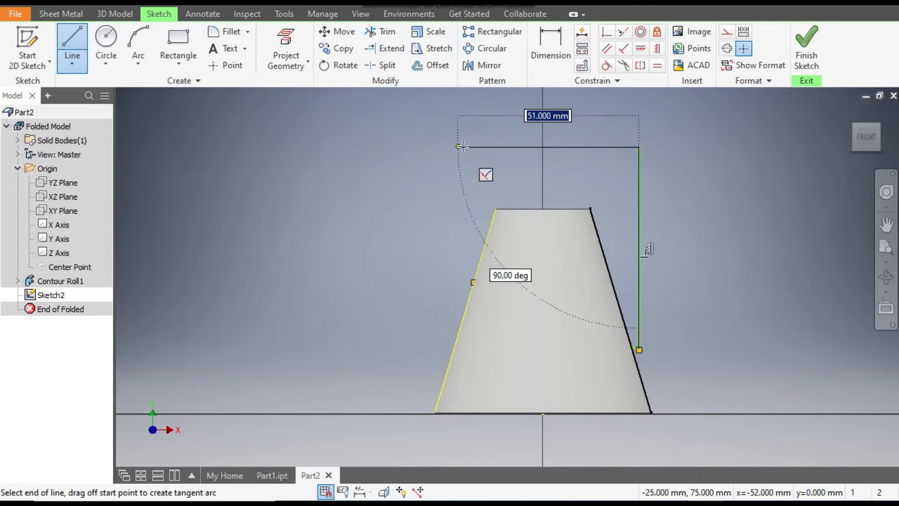
left_click(474, 147)
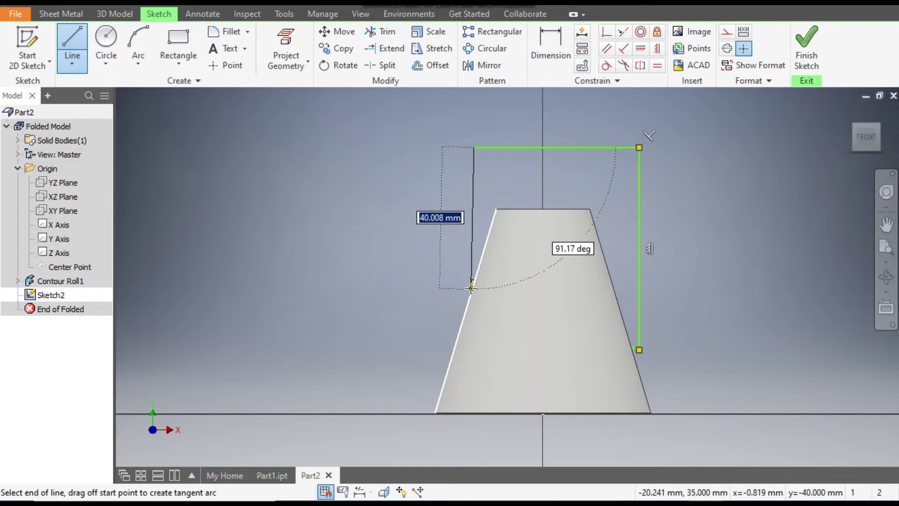
double_click(472, 282)
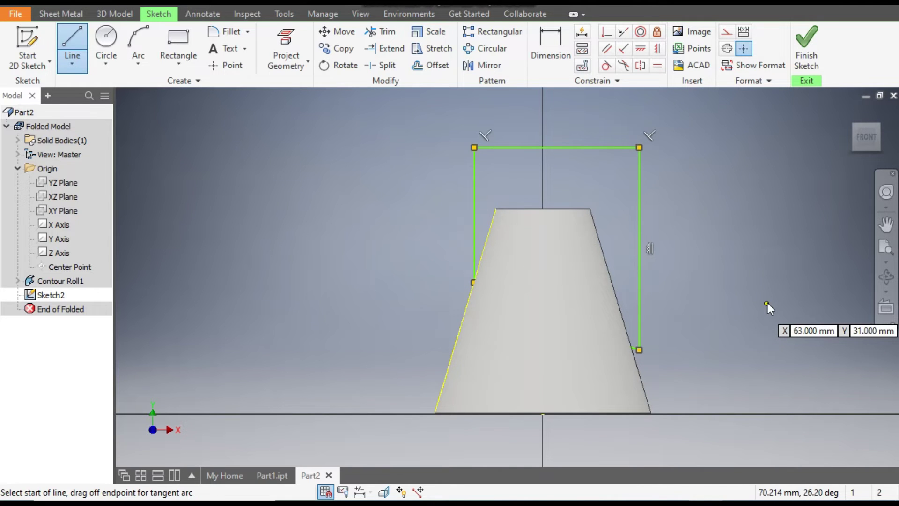
key("Escape")
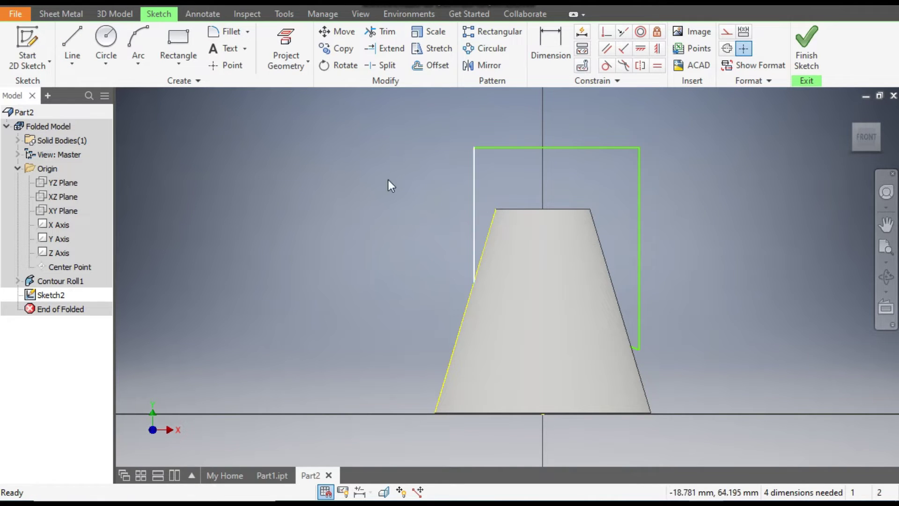
- Switch the visual style to show the model as edges only
left_click(361, 12)
left_click(165, 61)
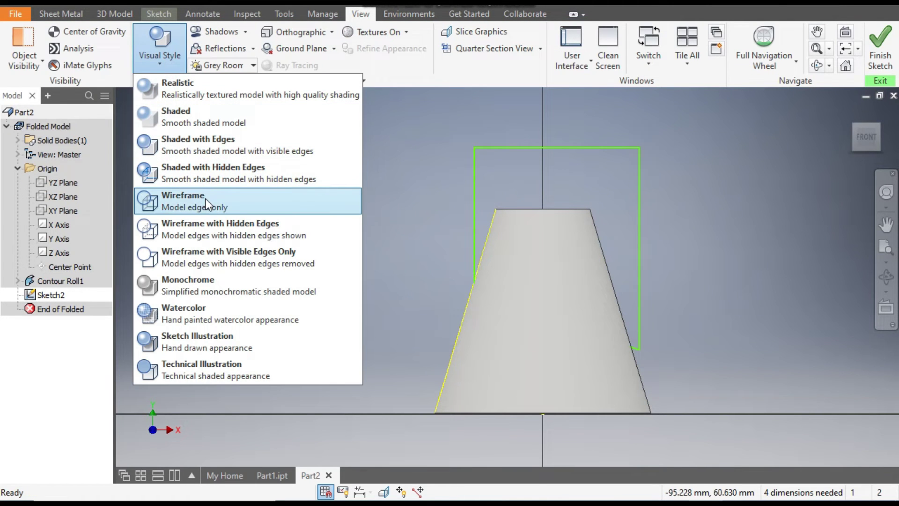
left_click(206, 198)
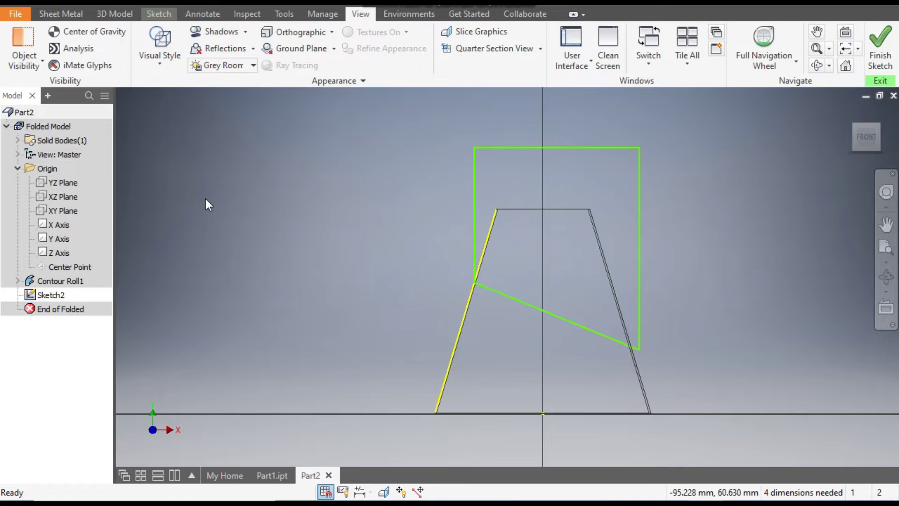
- Project the cone's left slanted edge into Sketch2 and select its right slanted edge
scroll(487, 281, "up", 5)
left_click(416, 295)
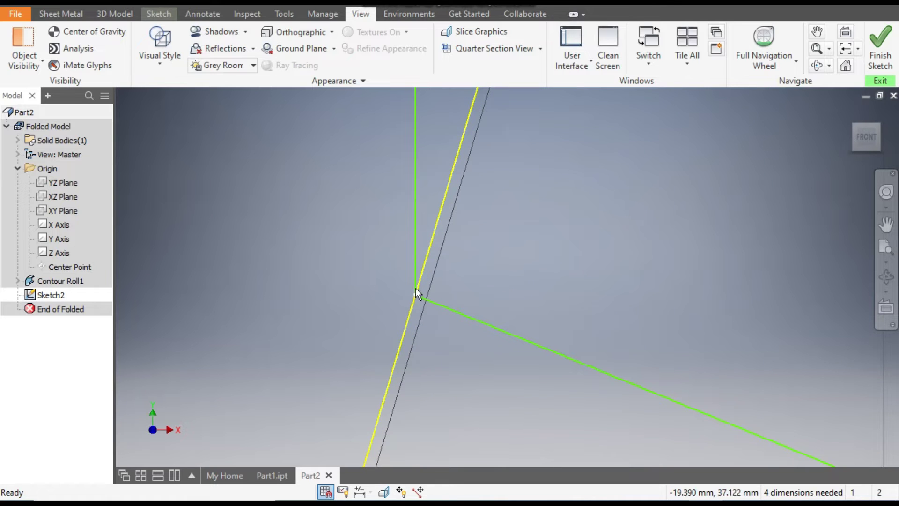
scroll(402, 302, "down", 2)
scroll(402, 302, "down", 2)
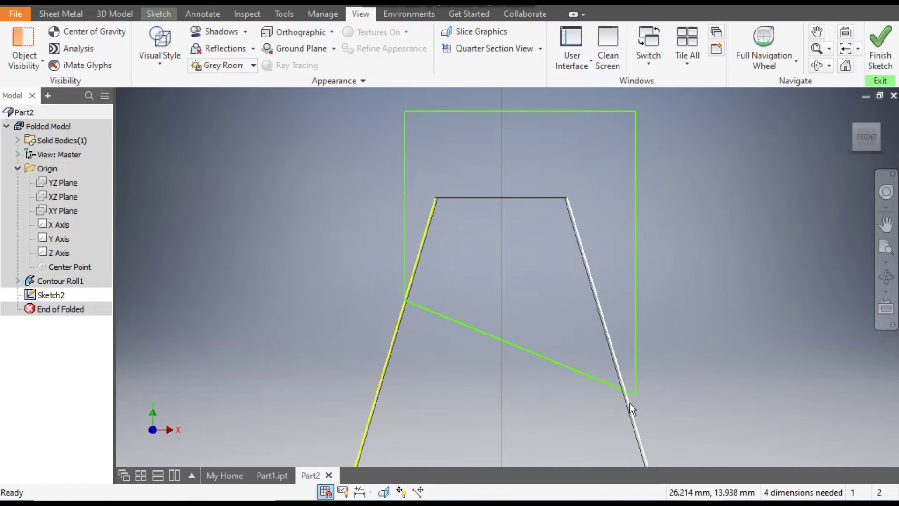
scroll(631, 402, "up", 2)
scroll(627, 393, "up", 1)
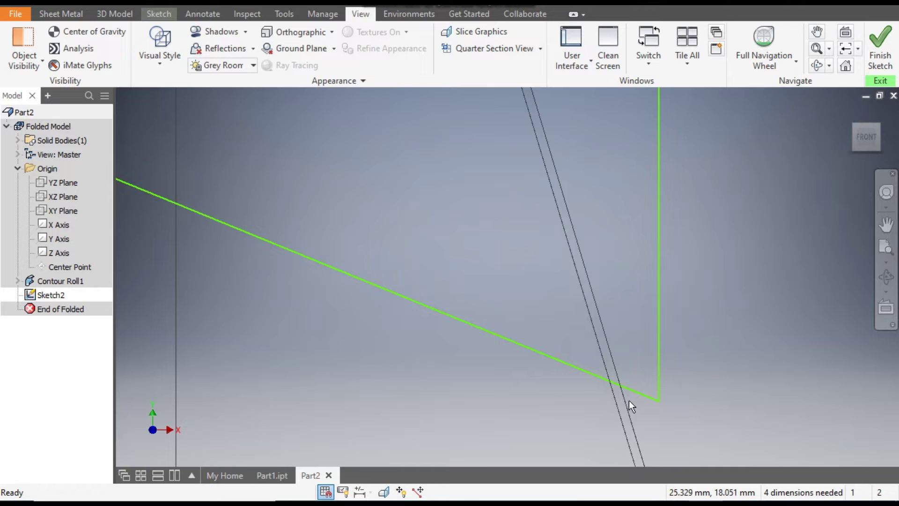
left_click(627, 396)
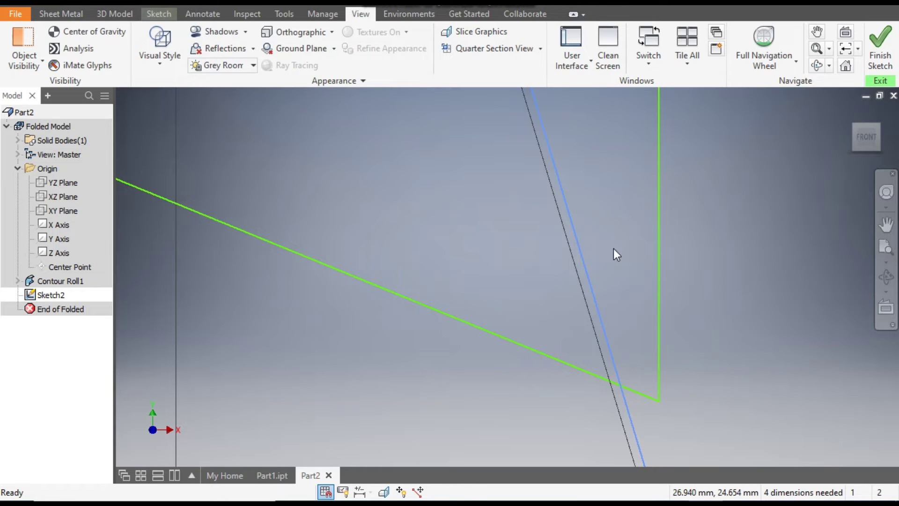
left_click(166, 14)
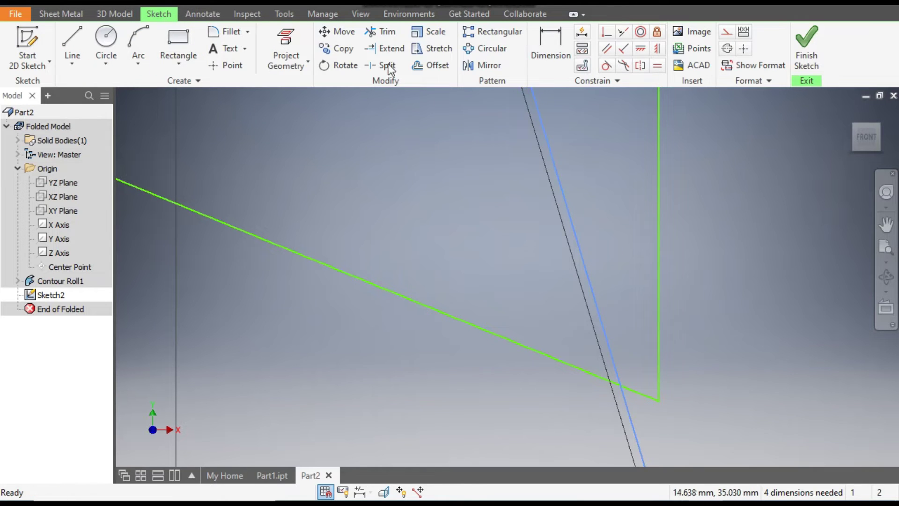
- Project the cone's right edge and constrain the profile's lower-right corner onto it
left_click(280, 37)
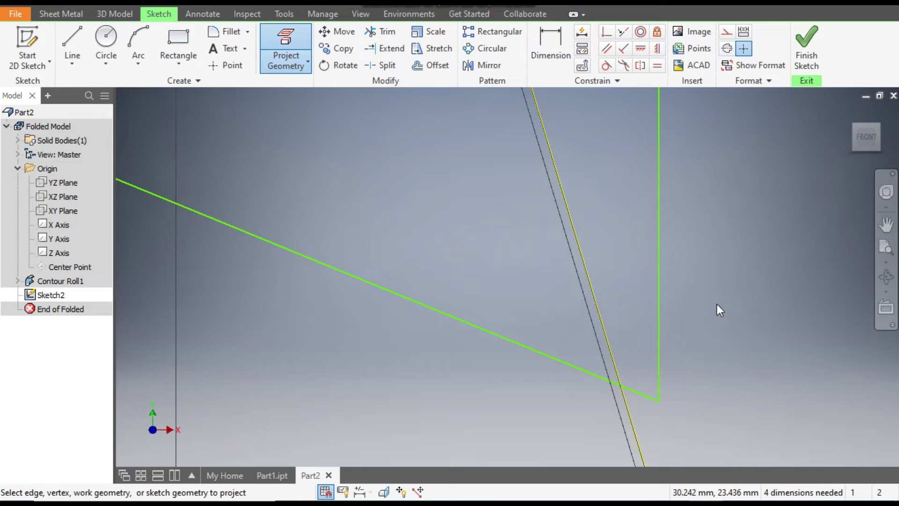
key("Escape")
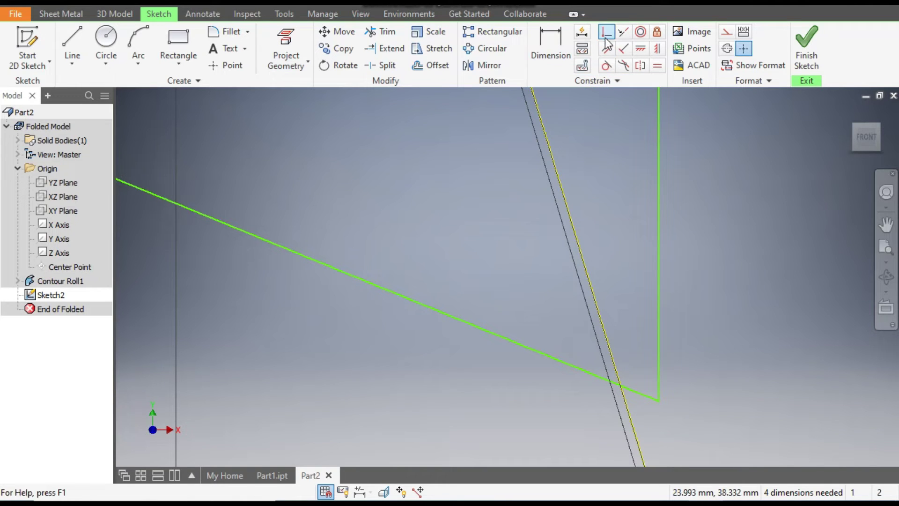
left_click(606, 32)
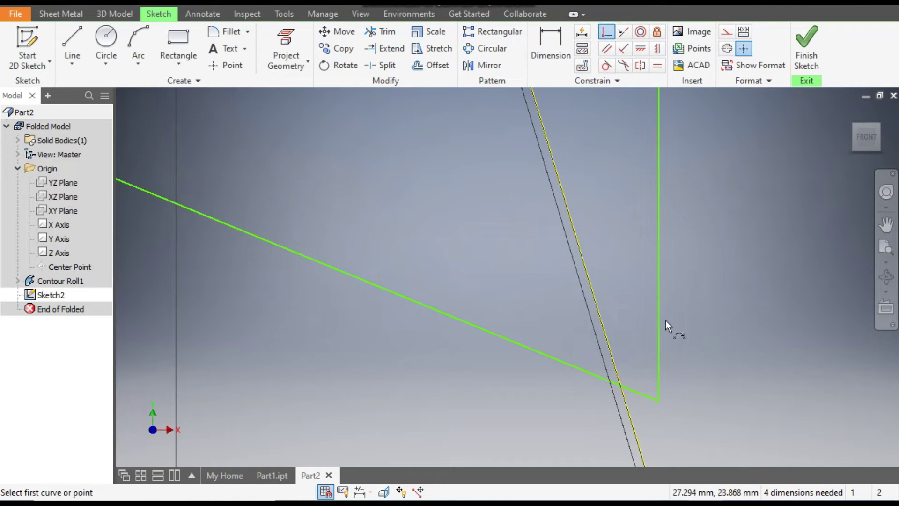
left_click(658, 402)
left_click(627, 414)
scroll(656, 398, "up", 5)
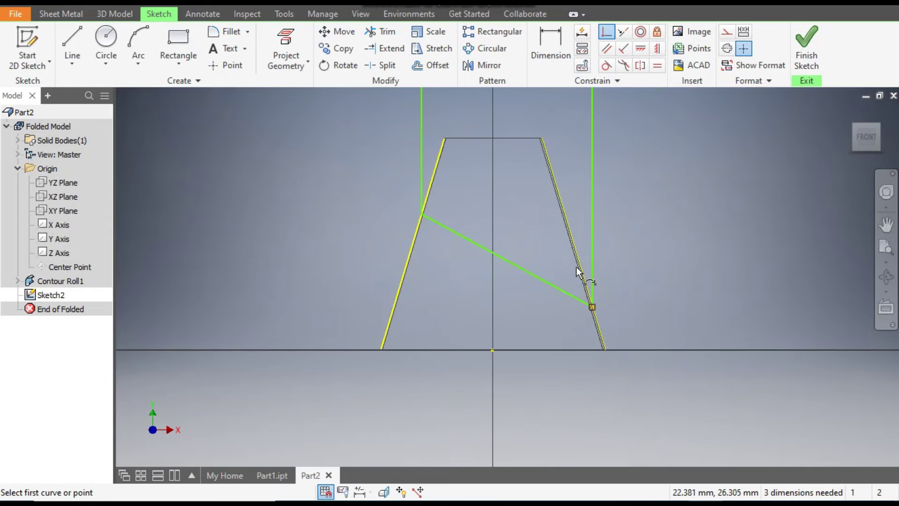
left_click_drag(636, 282, 637, 320)
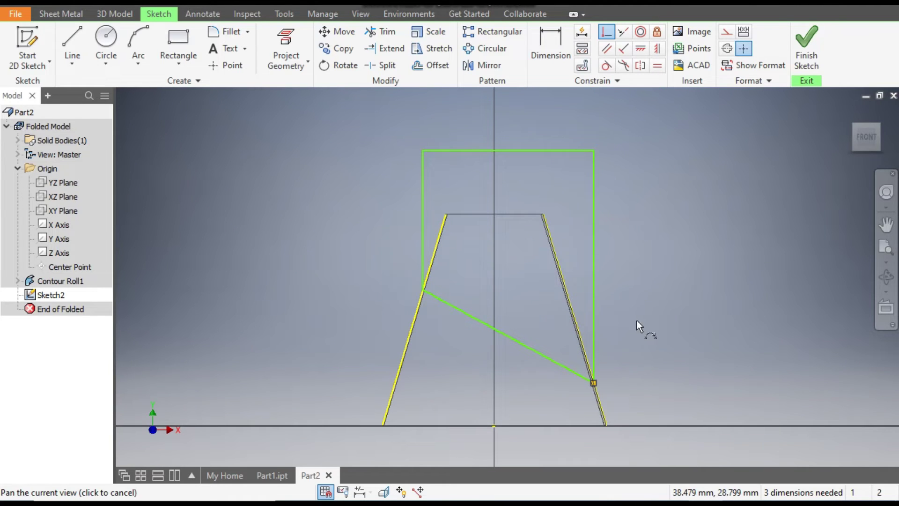
- Dimension the profile's left corner 40 mm above the base line
left_click(553, 47)
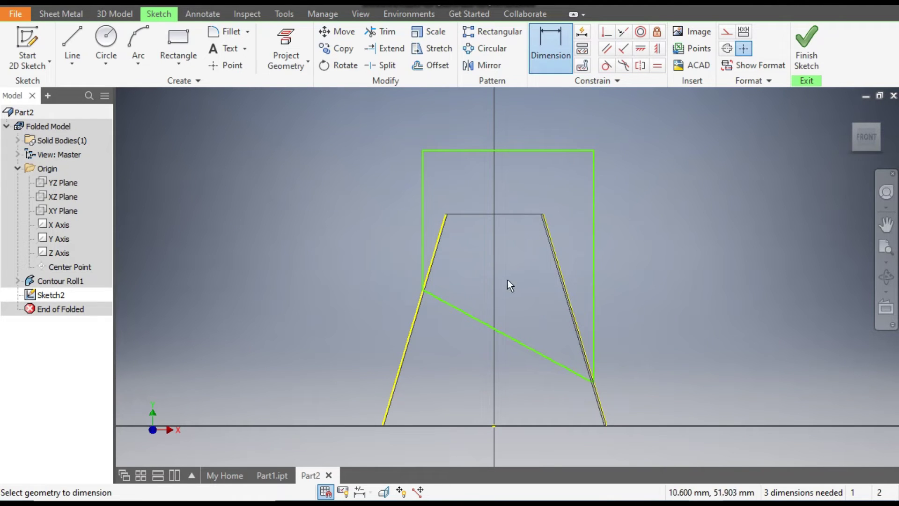
left_click(424, 290)
scroll(406, 240, "up", 3)
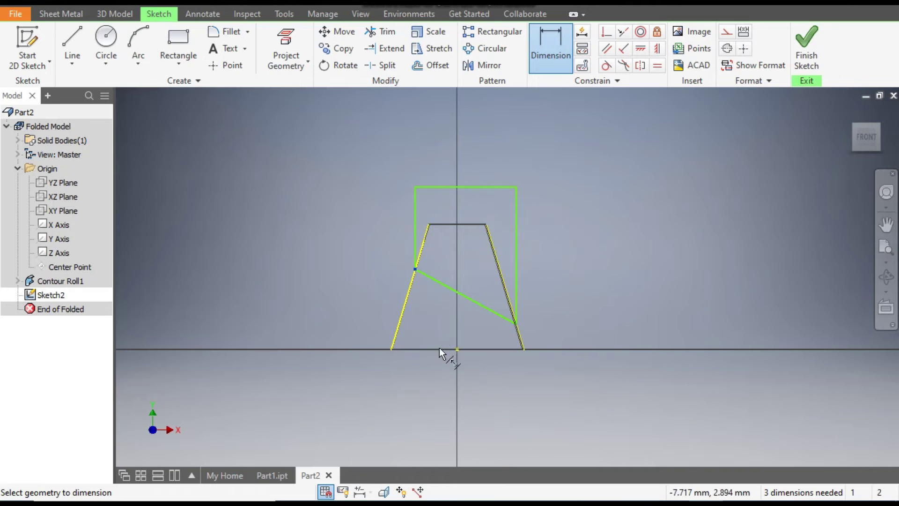
left_click(440, 348)
left_click(347, 318)
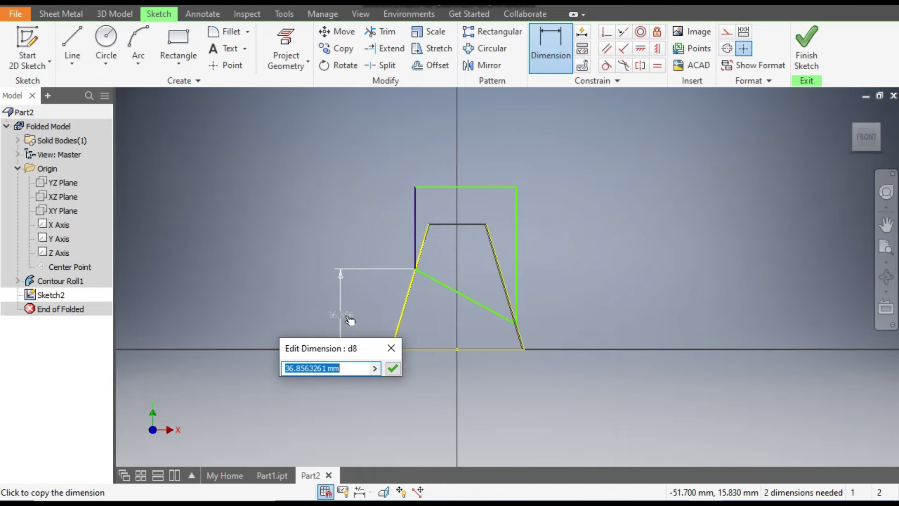
type("40")
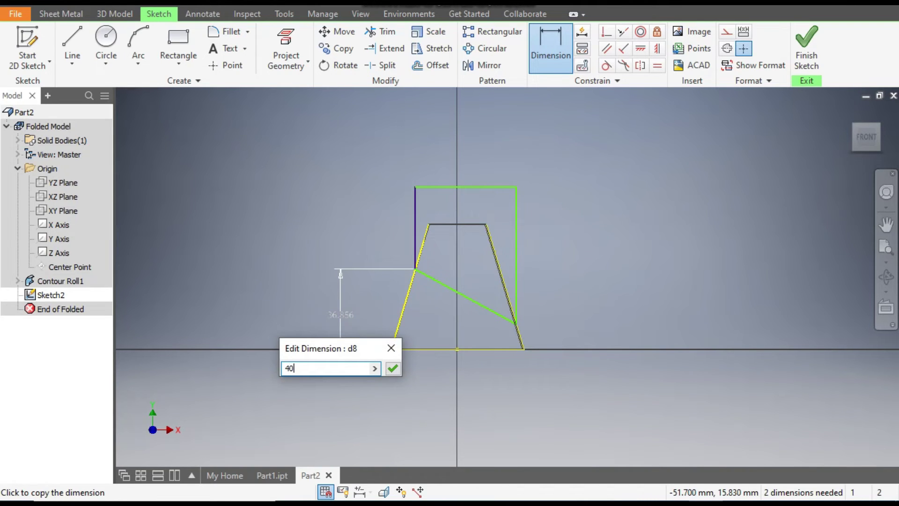
key("Return")
scroll(525, 351, "down", 3)
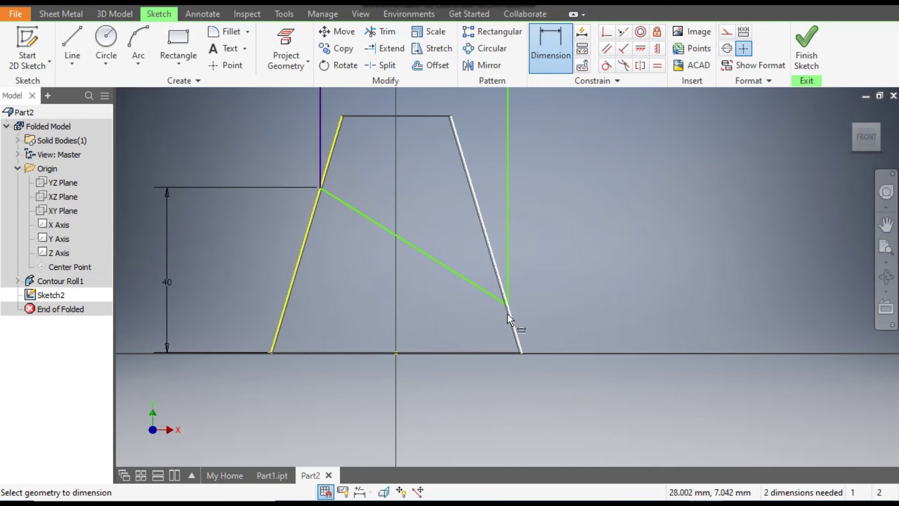
scroll(509, 304, "down", 3)
left_click(225, 66)
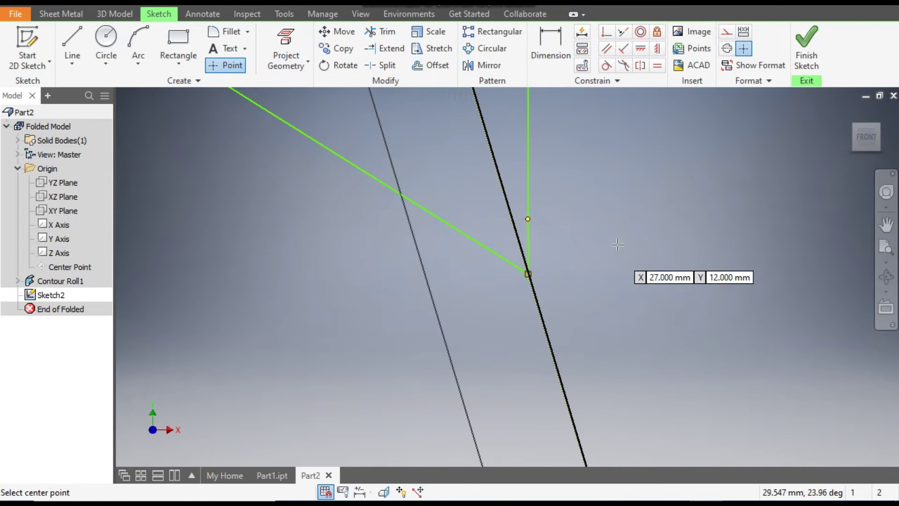
key("Escape")
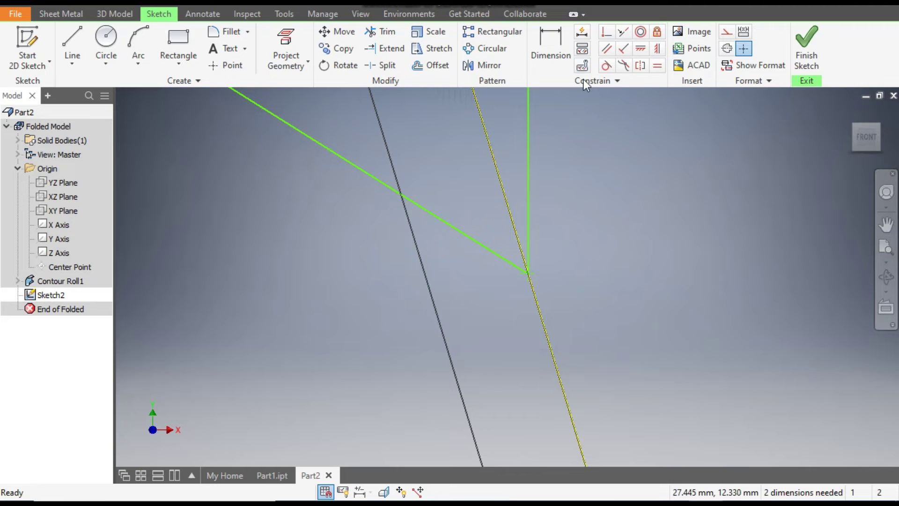
- Dimension the profile's lower-right corner 15 mm above the base line
left_click(555, 37)
scroll(533, 272, "up", 2)
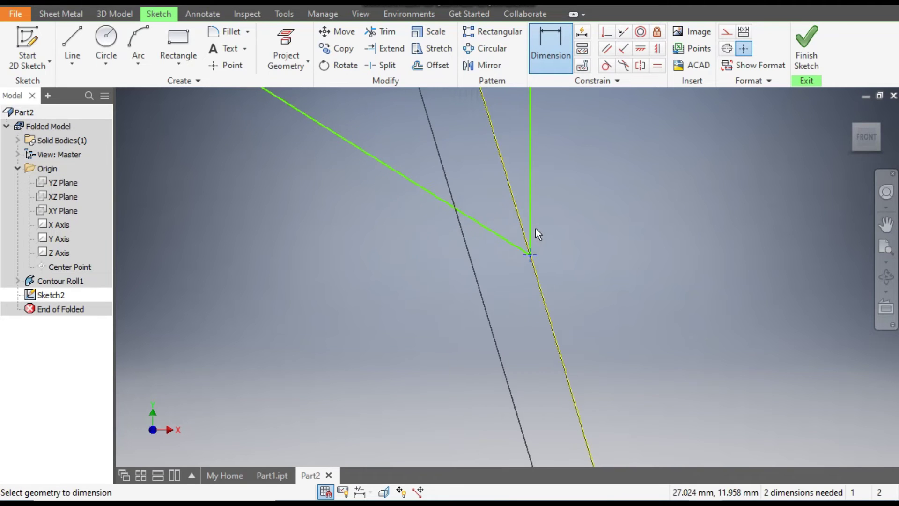
scroll(496, 380, "up", 2)
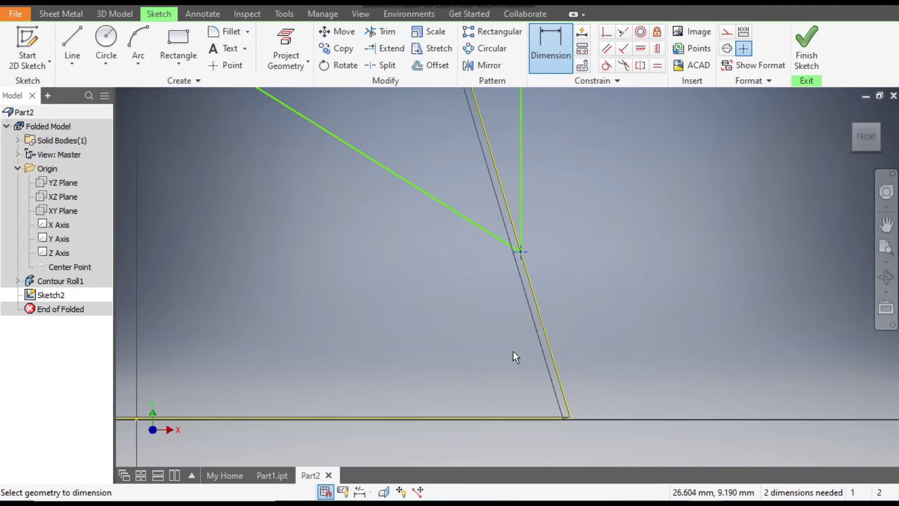
left_click(532, 420)
scroll(571, 341, "up", 2)
left_click(636, 310)
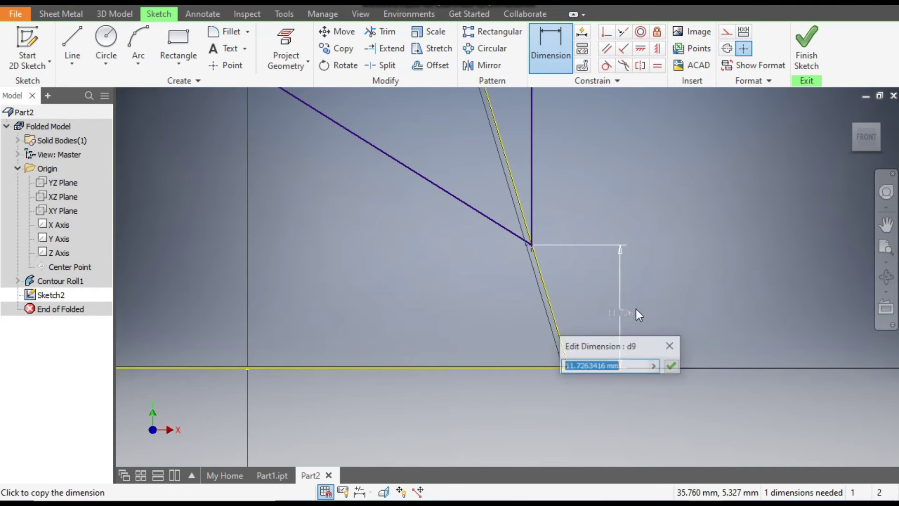
type("15")
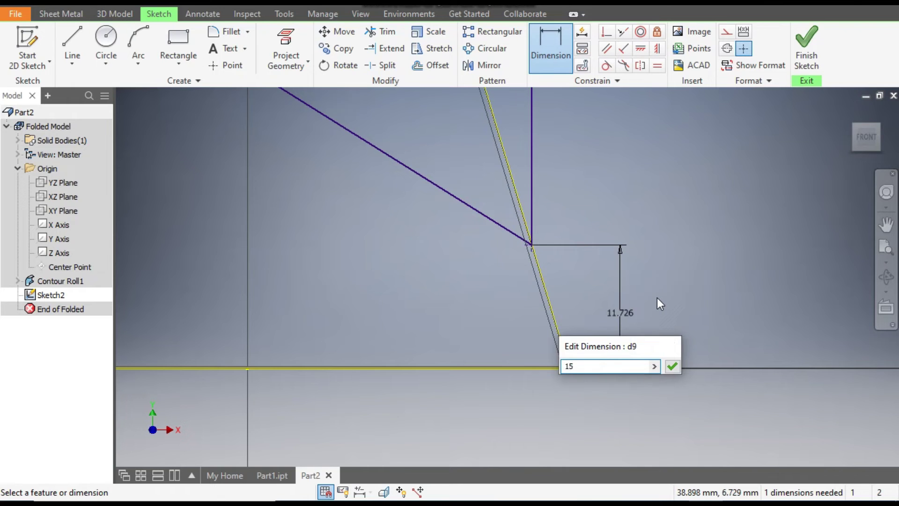
key("Return")
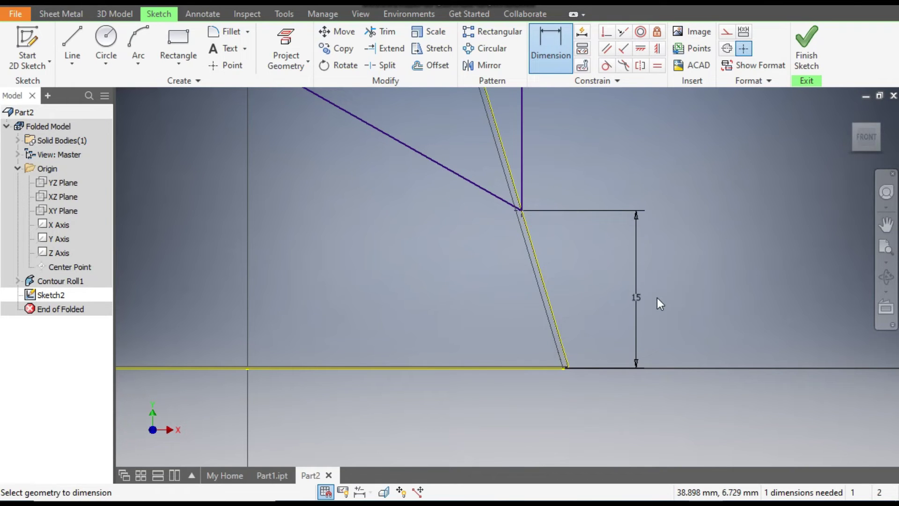
scroll(646, 298, "down", 5)
middle_click_drag(620, 310, 573, 331)
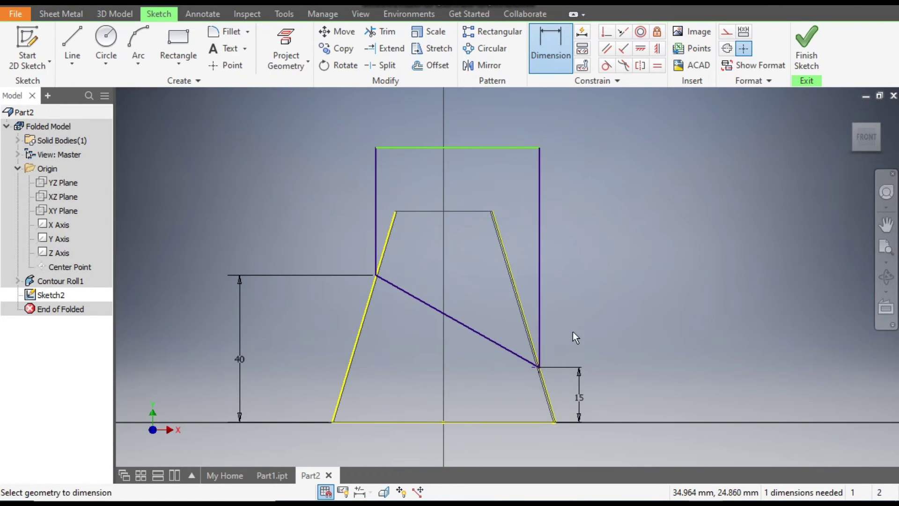
- Add a 75 mm height dimension to the profile's top line, fully constraining the sketch
left_click(460, 148)
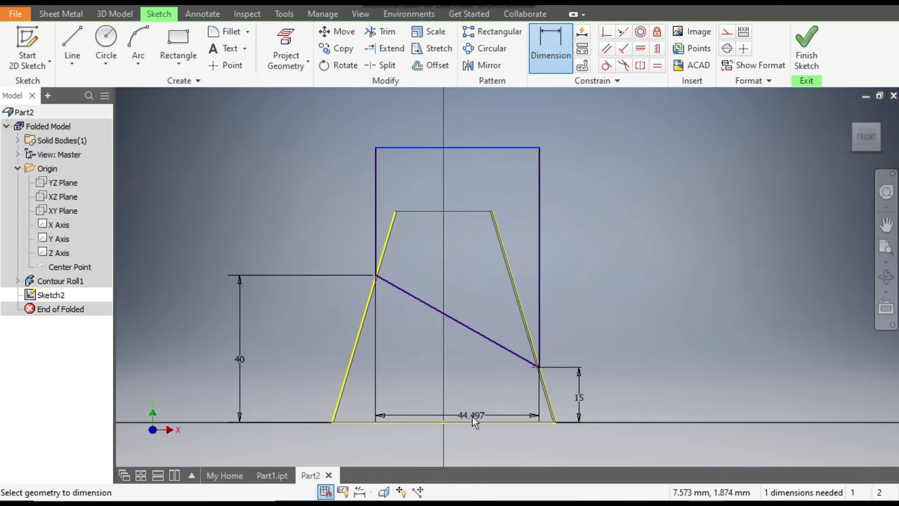
scroll(473, 429, "up", 2)
scroll(473, 429, "up", 2)
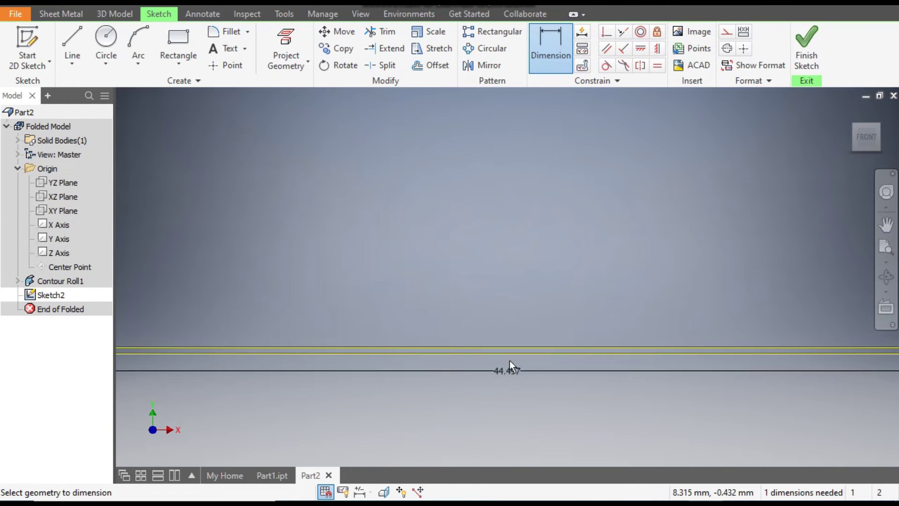
scroll(524, 403, "down", 3)
left_click(529, 406)
left_click(369, 290)
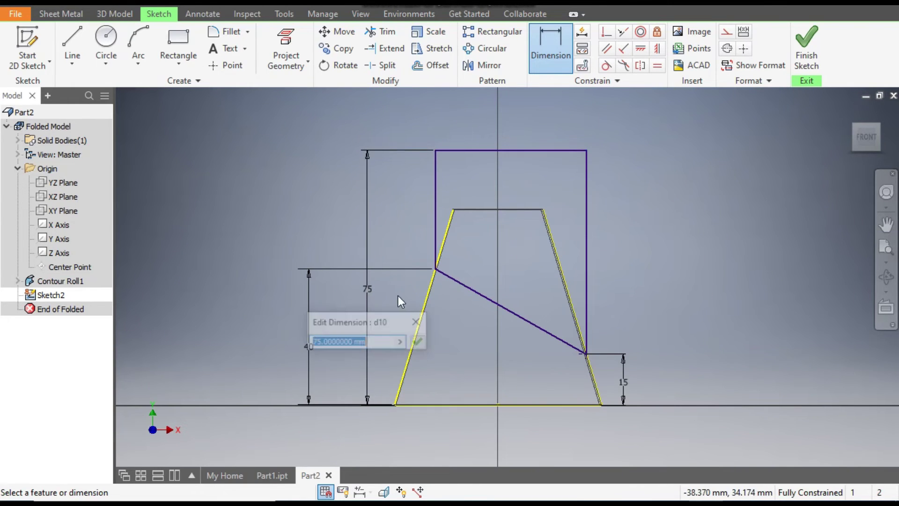
left_click(417, 342)
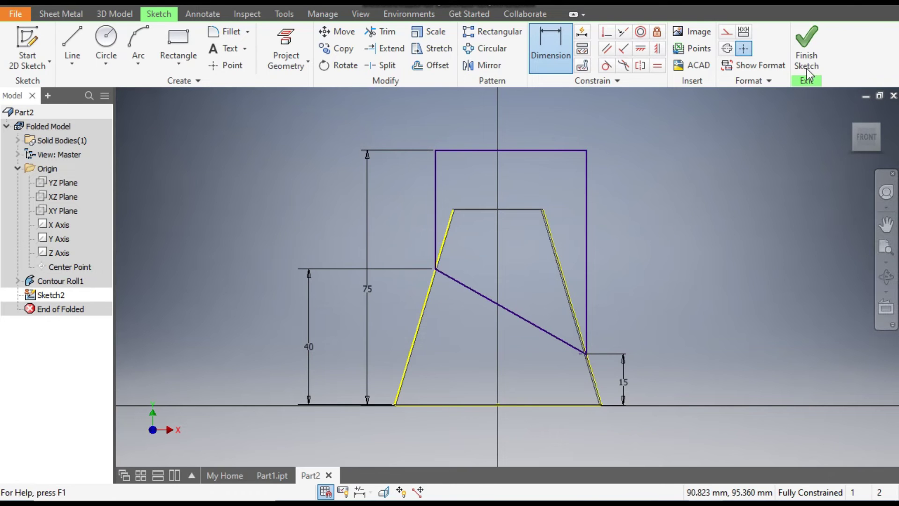
- Finish Sketch2 and display the cone in the Shaded visual style instead of wireframe
left_click(807, 46)
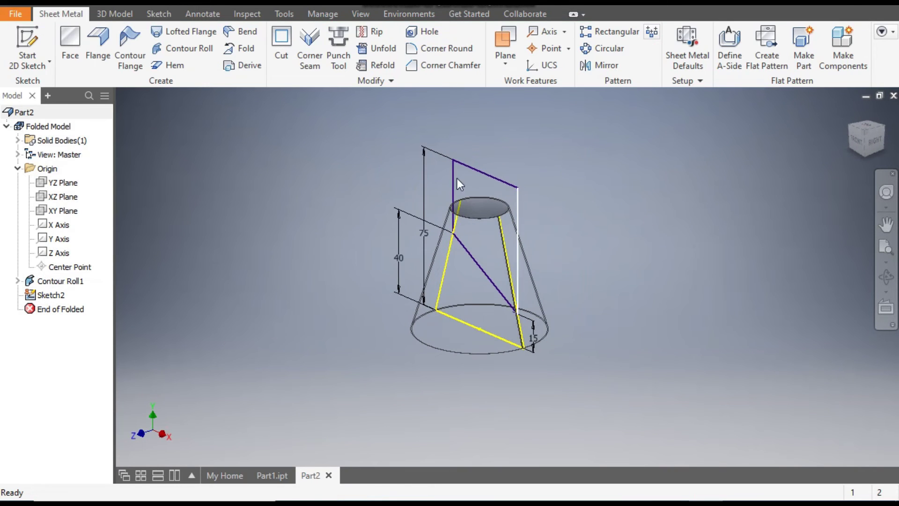
left_click(361, 14)
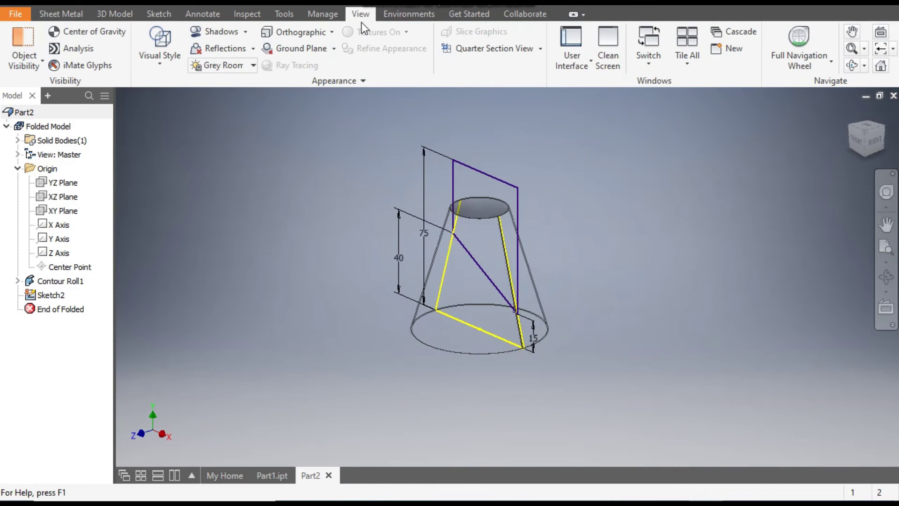
left_click(164, 68)
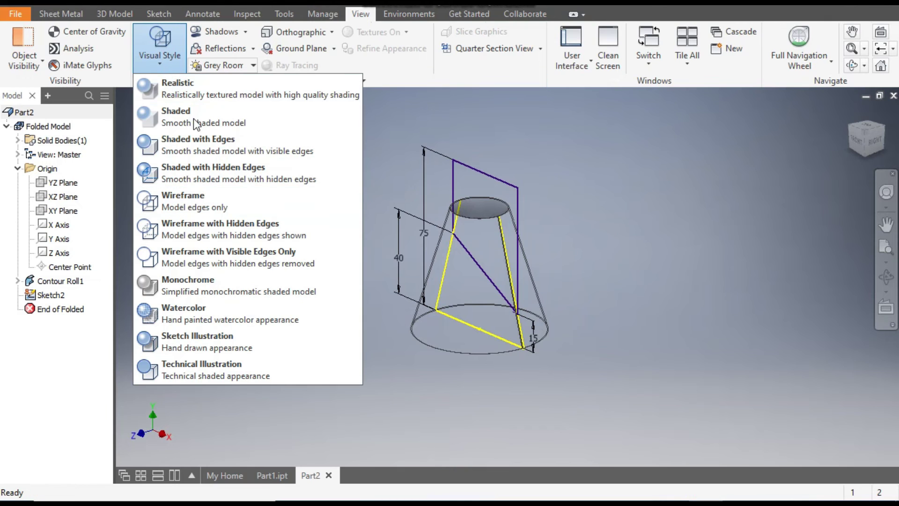
left_click(194, 153)
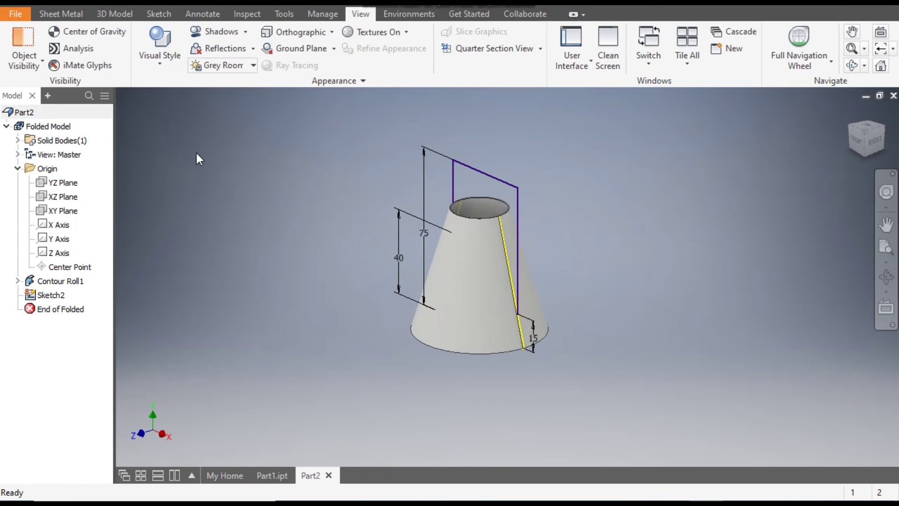
left_click(112, 15)
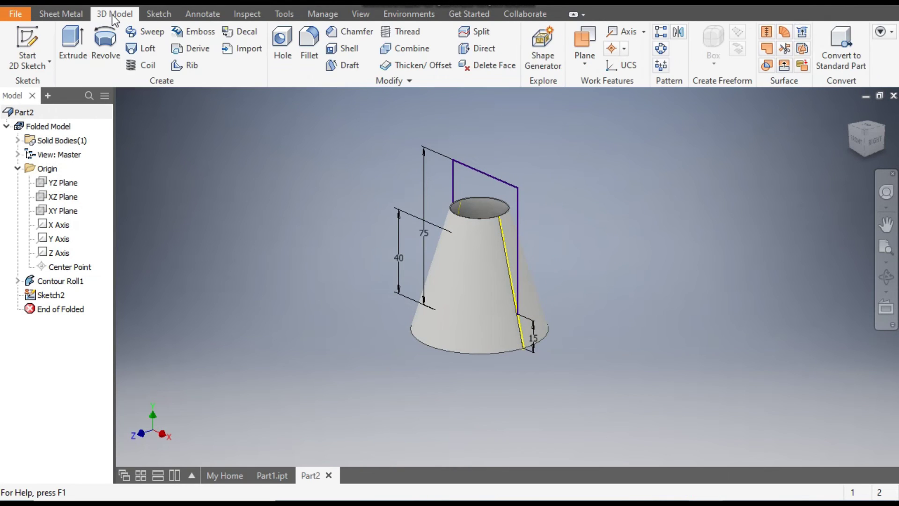
- Cut off the cone's top with a symmetric 101 mm extrusion of the slanted sketch profile
left_click(70, 39)
scroll(509, 274, "up", 3)
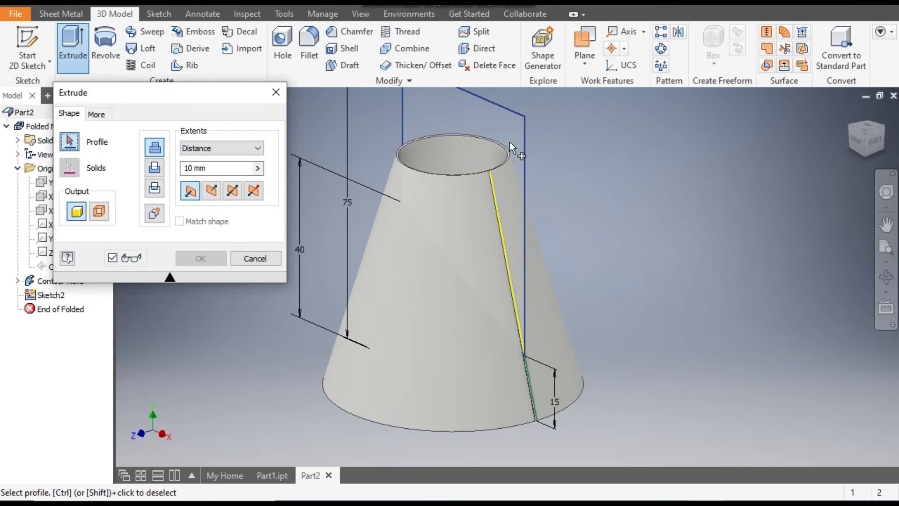
left_click(522, 127)
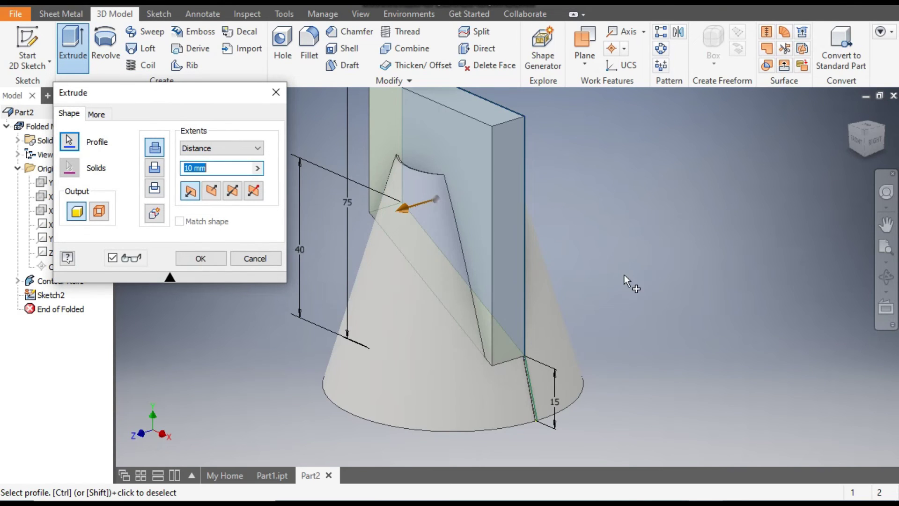
scroll(526, 384, "up", 4)
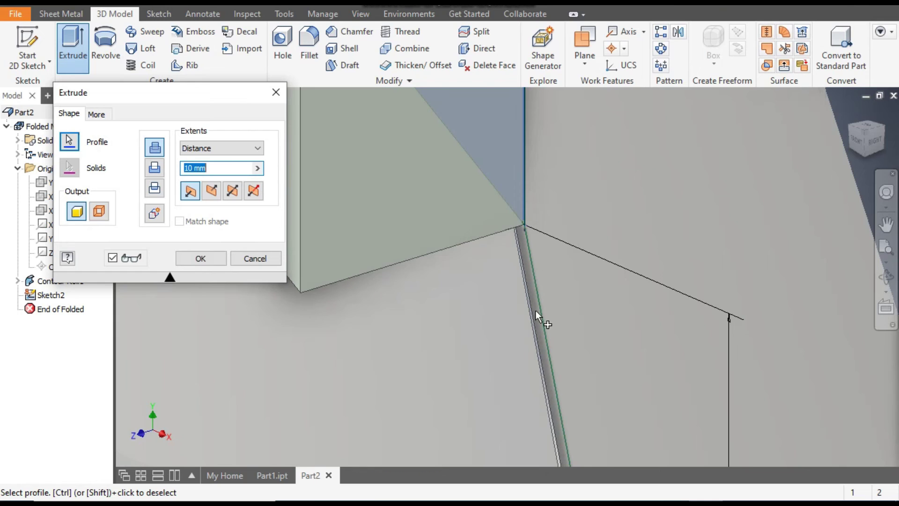
scroll(510, 279, "down", 5)
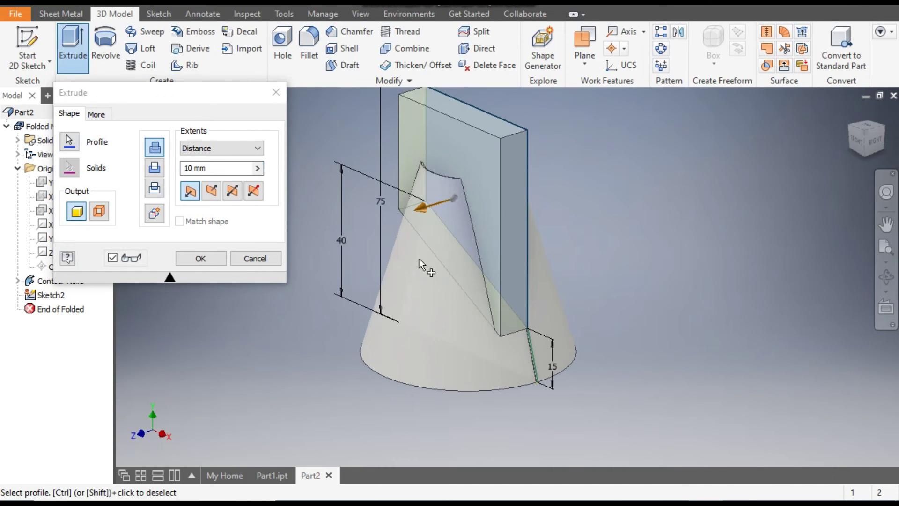
left_click(156, 169)
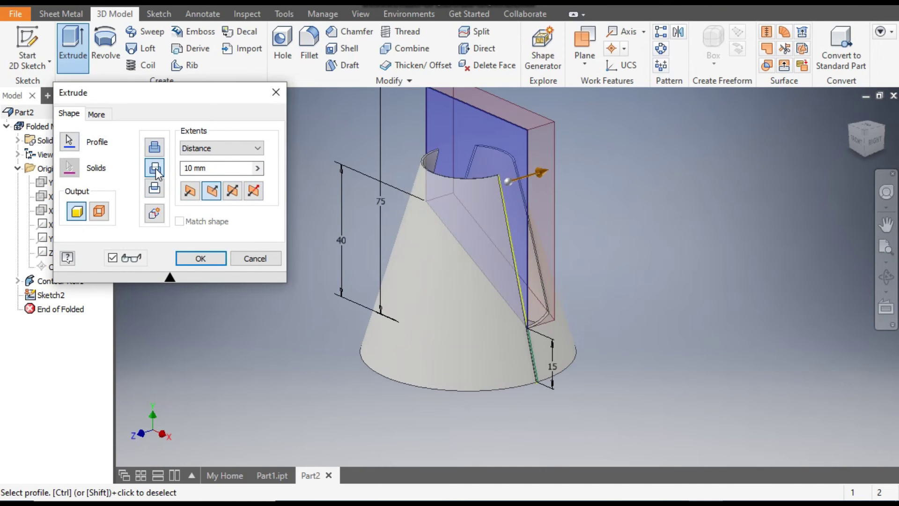
left_click(233, 195)
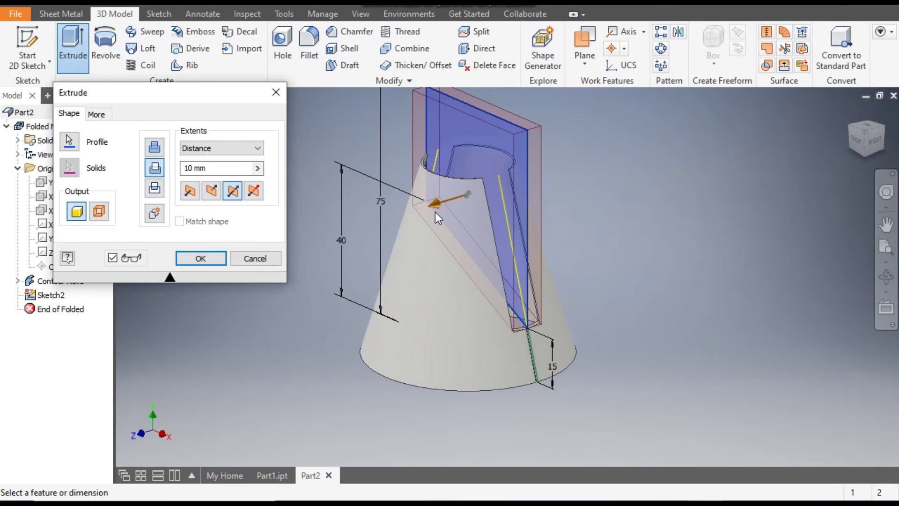
mouse_move(440, 204)
left_mouse_down()
mouse_move(315, 241)
mouse_move(327, 259)
left_mouse_up()
scroll(597, 319, "up", 3)
left_click(205, 258)
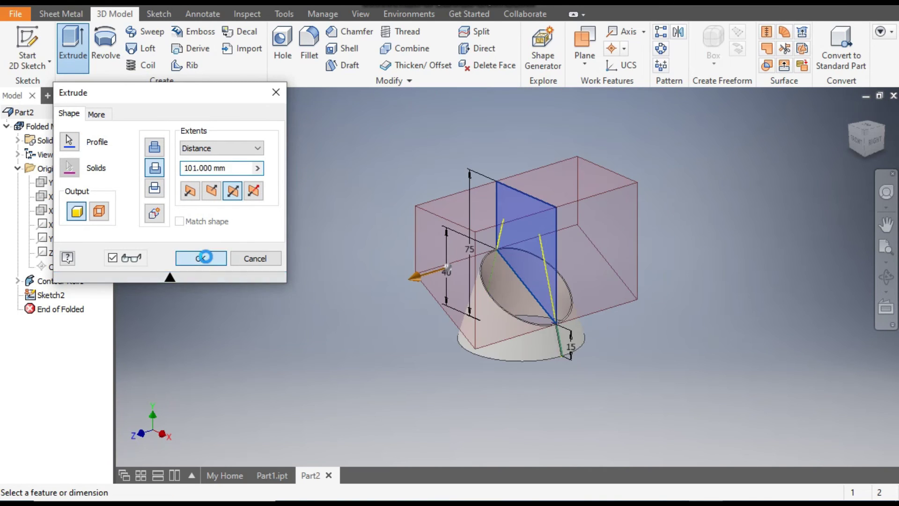
- Inspect the slant-cut cone from the ViewCube Front, Right and Home views
scroll(528, 311, "down", 4)
scroll(544, 312, "down", 2)
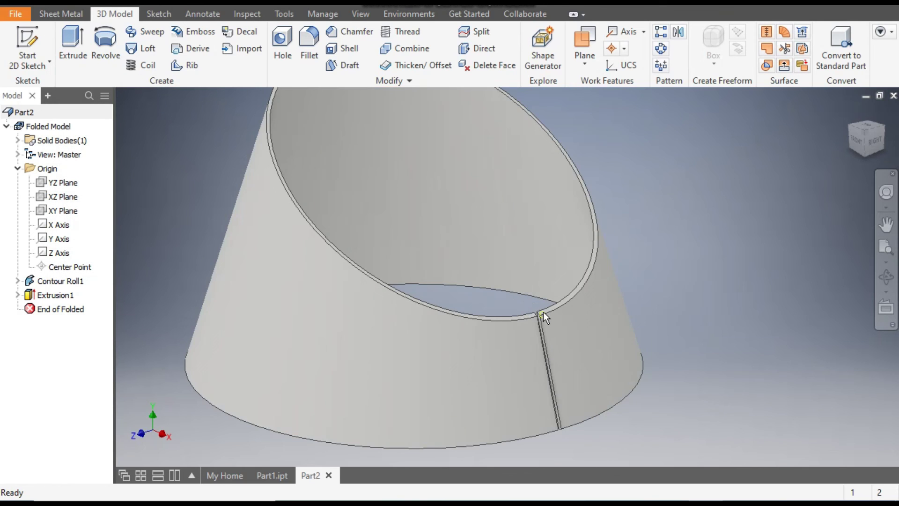
scroll(544, 312, "up", 3)
middle_click_drag(543, 312, 499, 332)
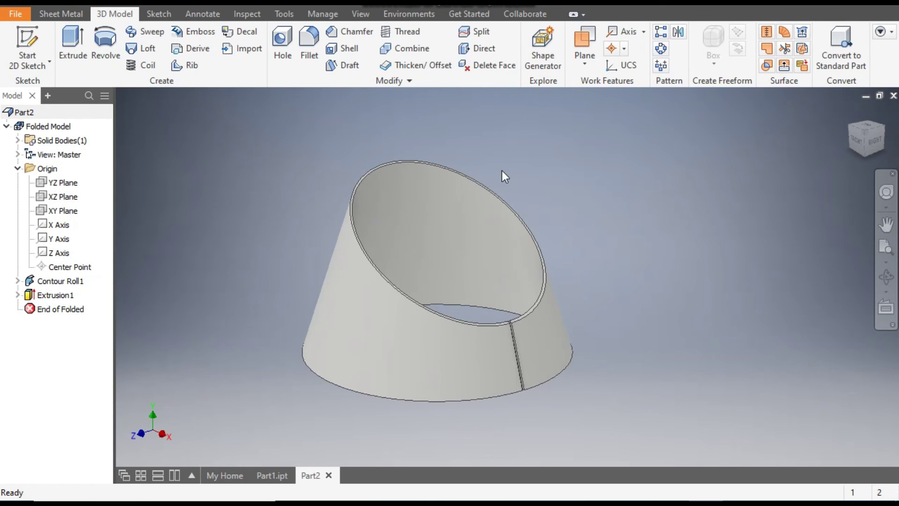
left_click(855, 139)
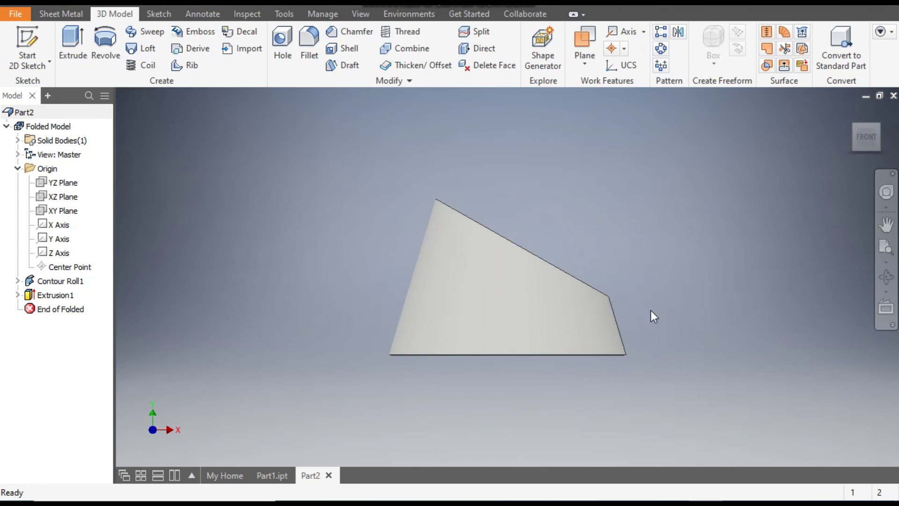
left_click(877, 142)
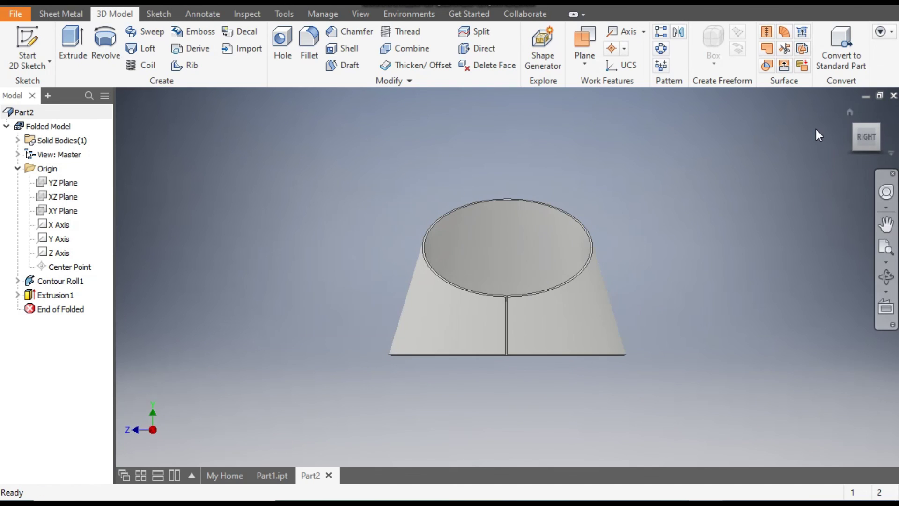
left_click(843, 114)
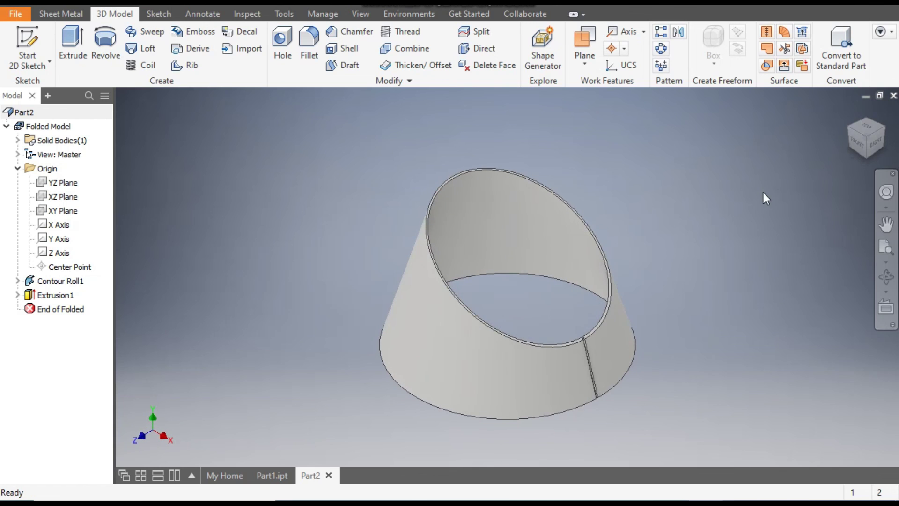
middle_click_drag(747, 256, 681, 276)
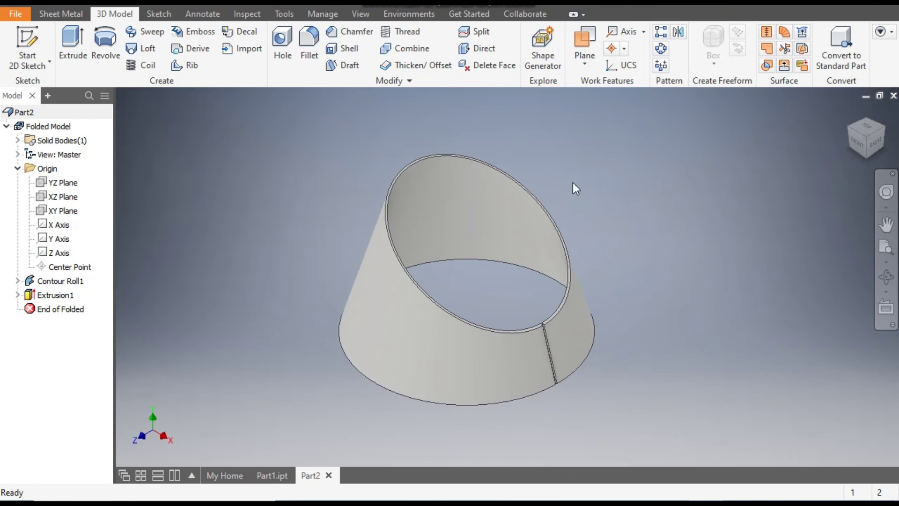
- Generate a flat pattern of the slant-cut cone from the Sheet Metal tools
left_click(63, 15)
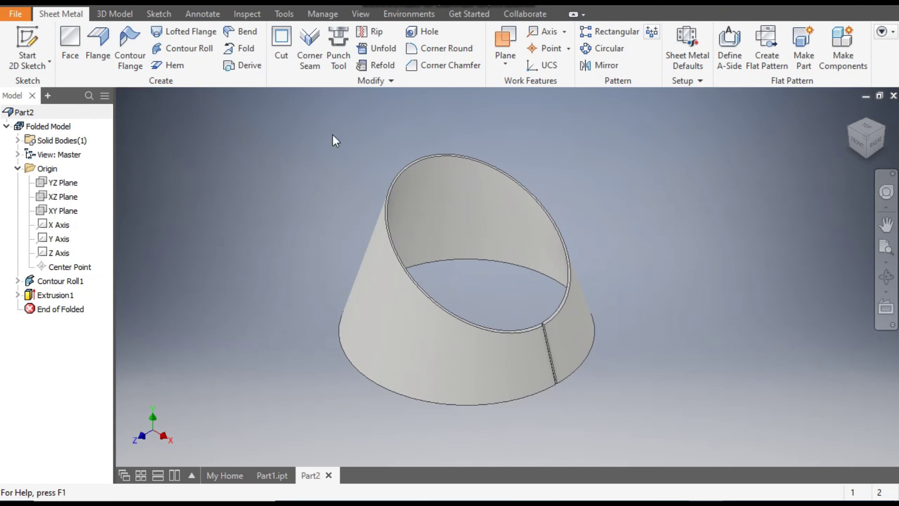
left_click(771, 43)
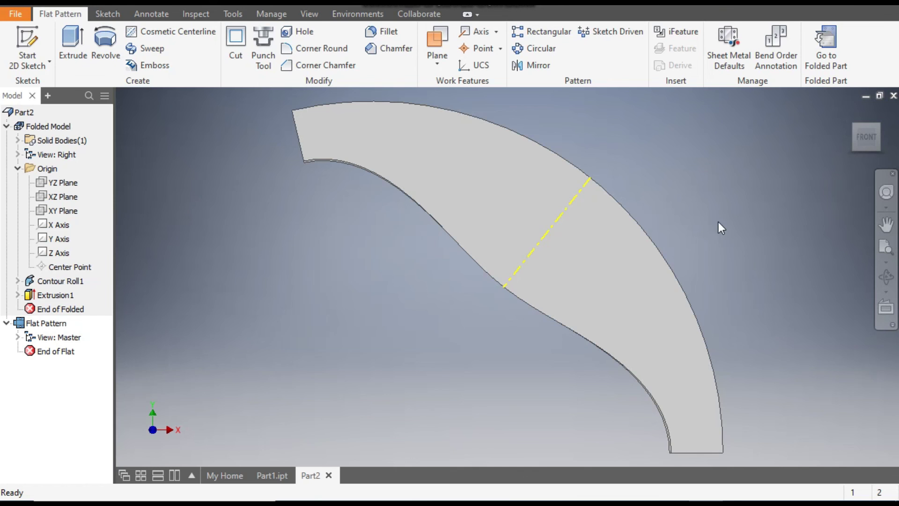
- Return from the flat pattern to the folded cone and recentre it in view
left_click(825, 50)
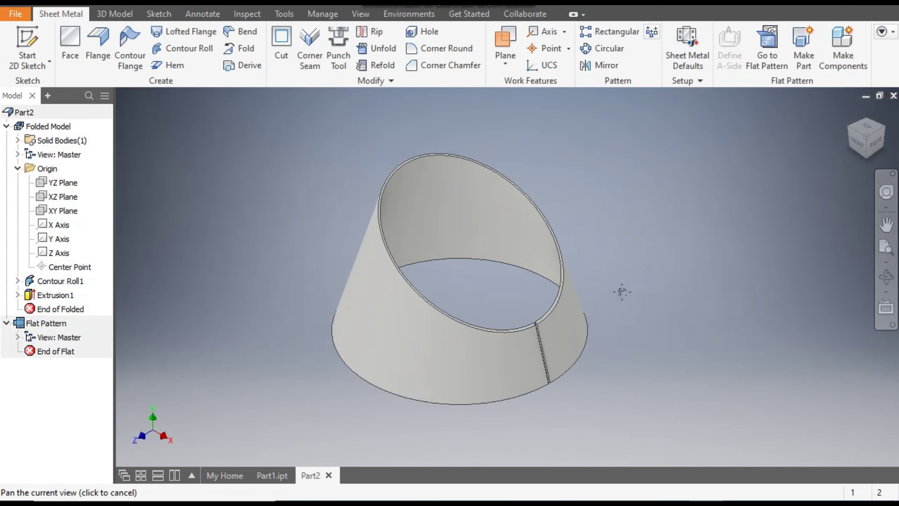
middle_click_drag(622, 291, 577, 291)
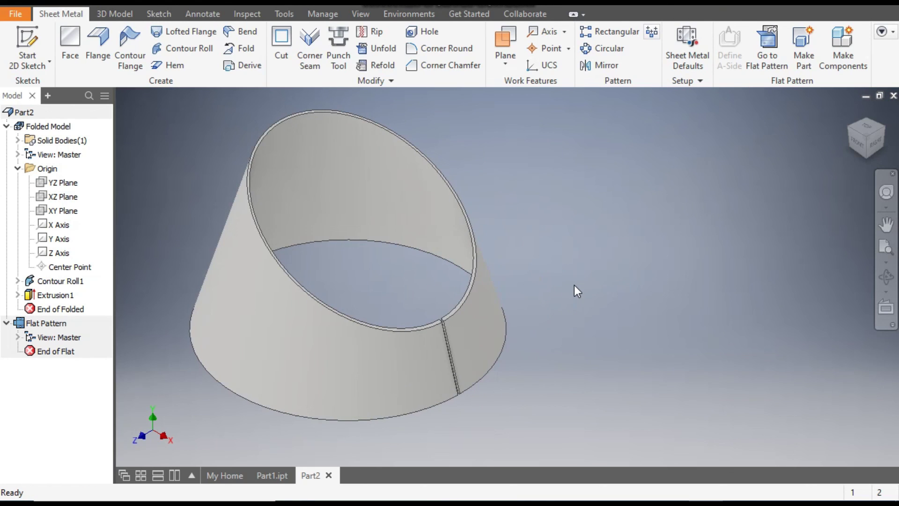